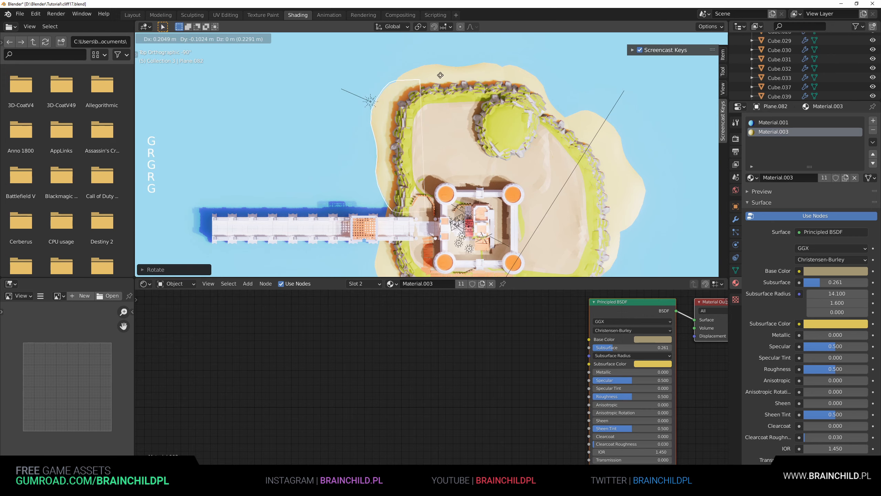
Step: Save the castle island scene file
{"action": "middle_click_drag", "start_coordinate": [441, 72], "coordinate": [343, 137]}
{"action": "left_click", "coordinate": [343, 136]}
{"action": "scroll", "coordinate": [285, 184], "scroll_direction": "down", "scroll_amount": 2}
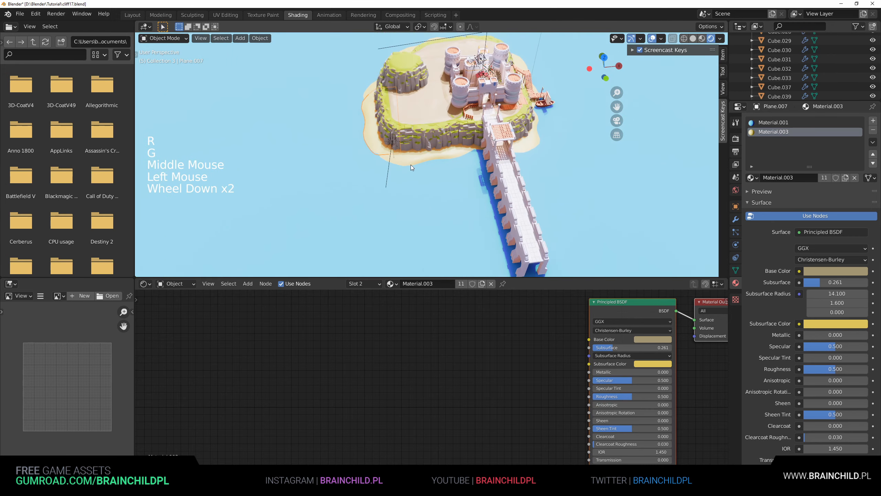
{"action": "mouse_move", "coordinate": [410, 165]}
{"action": "middle_mouse_down"}
{"action": "mouse_move", "coordinate": [388, 159]}
{"action": "mouse_move", "coordinate": [398, 154]}
{"action": "middle_mouse_up"}
{"action": "left_click", "coordinate": [478, 161]}
{"action": "middle_click_drag", "start_coordinate": [478, 160], "coordinate": [505, 176], "text": "shift"}
{"action": "scroll", "coordinate": [511, 156], "scroll_direction": "up", "scroll_amount": 3}
{"action": "scroll", "coordinate": [480, 193], "scroll_direction": "down", "scroll_amount": 1}
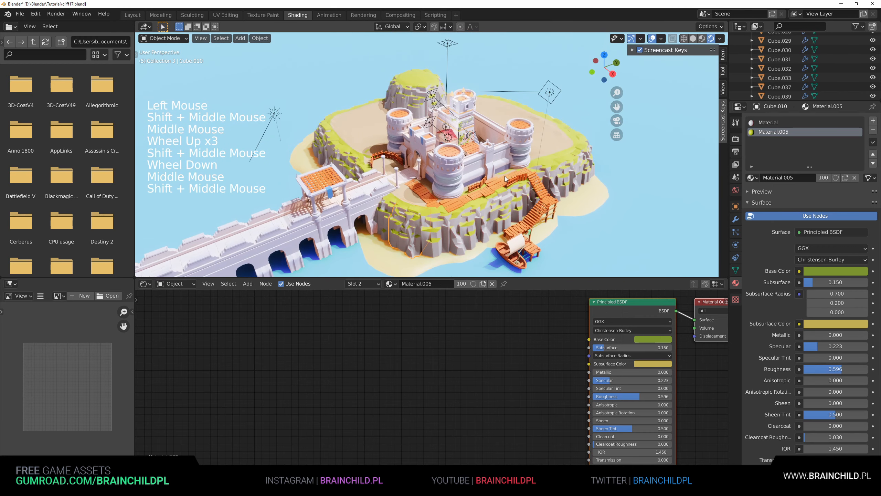
{"action": "key", "text": "ctrl+s"}
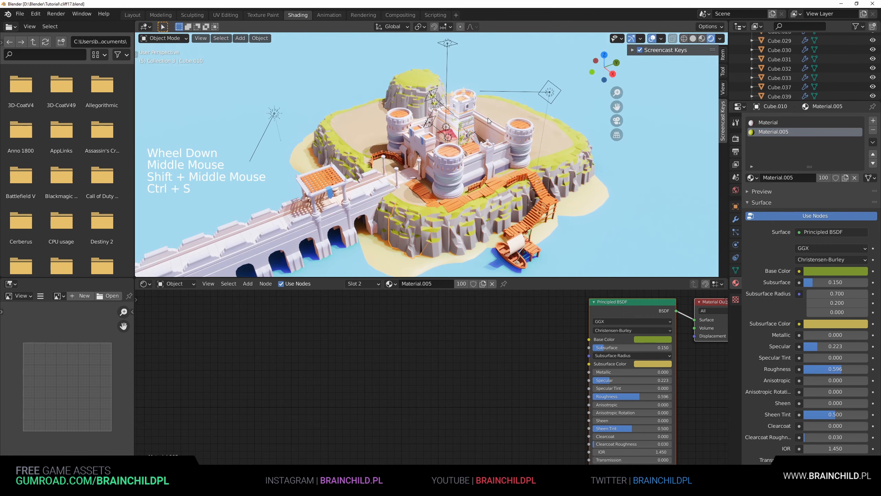
Step: Add a cube mesh, raise it along Z and place it above the open sand beside the castle
{"action": "middle_click_drag", "start_coordinate": [489, 120], "coordinate": [537, 139], "text": "shift"}
{"action": "scroll", "coordinate": [508, 146], "scroll_direction": "up", "scroll_amount": 2}
{"action": "scroll", "coordinate": [526, 144], "scroll_direction": "up", "scroll_amount": 2}
{"action": "scroll", "coordinate": [443, 162], "scroll_direction": "down", "scroll_amount": 3}
{"action": "middle_click_drag", "start_coordinate": [448, 135], "coordinate": [442, 113], "text": "shift"}
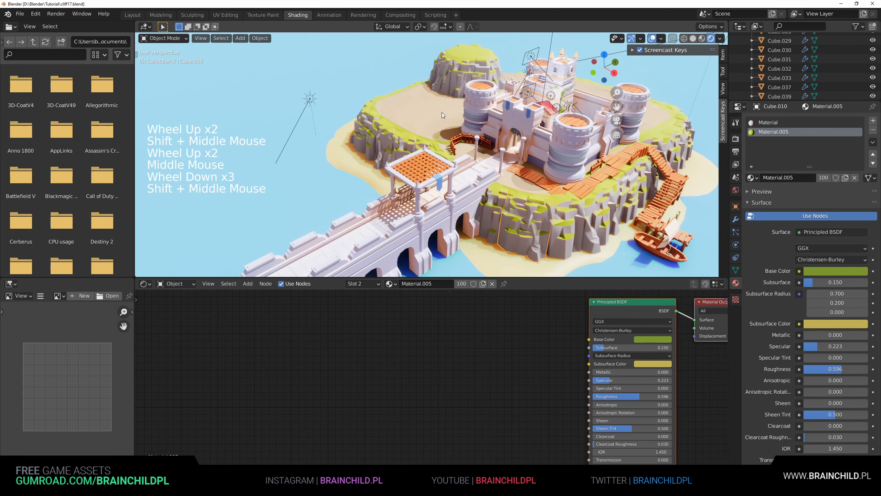
{"action": "key", "text": "shift+a"}
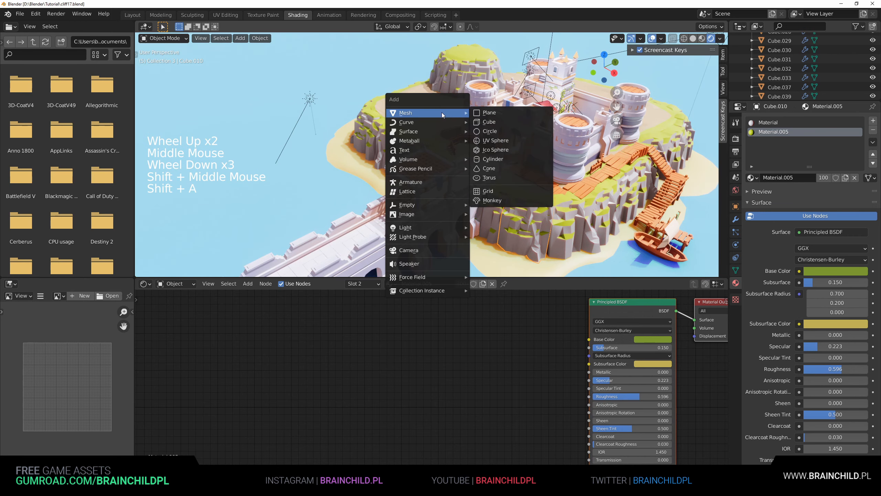
{"action": "left_click", "coordinate": [492, 124]}
{"action": "scroll", "coordinate": [492, 128], "scroll_direction": "down", "scroll_amount": 6}
{"action": "key", "text": "g"}
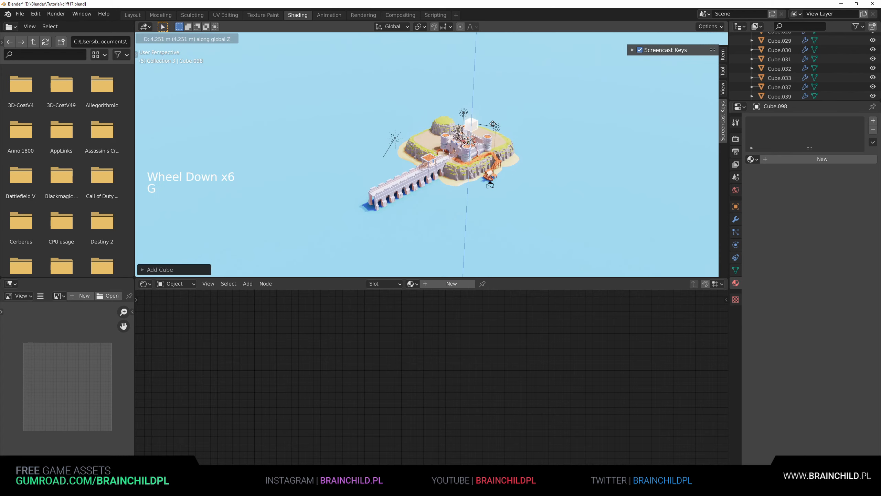
{"action": "middle_click_drag", "start_coordinate": [492, 128], "coordinate": [491, 175], "text": "alt"}
{"action": "key", "text": "g"}
{"action": "left_click", "coordinate": [495, 138]}
Step: Lower the cube onto the sand and scale it down slightly
{"action": "scroll", "coordinate": [472, 135], "scroll_direction": "up", "scroll_amount": 4}
{"action": "middle_click_drag", "start_coordinate": [472, 135], "coordinate": [495, 161]}
{"action": "scroll", "coordinate": [493, 109], "scroll_direction": "up", "scroll_amount": 4}
{"action": "mouse_move", "coordinate": [495, 161]}
{"action": "middle_mouse_down"}
{"action": "mouse_move", "coordinate": [493, 127]}
{"action": "mouse_move", "coordinate": [493, 157]}
{"action": "middle_mouse_up"}
{"action": "key", "text": "g"}
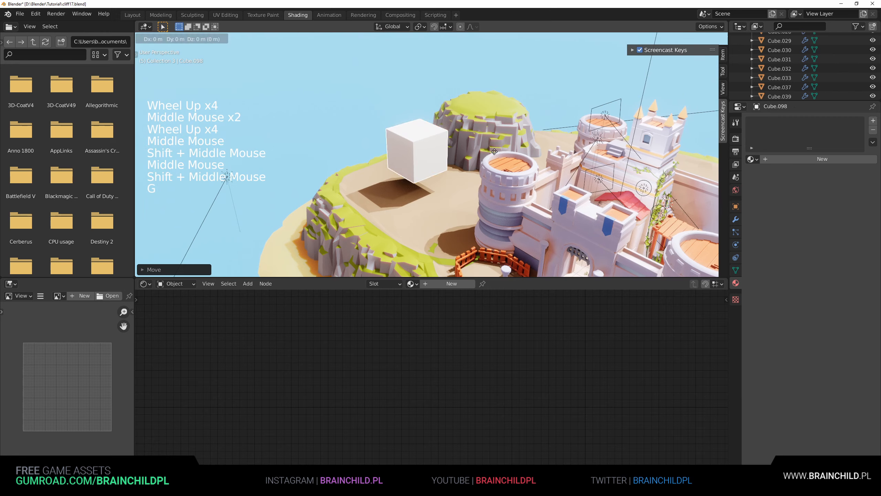
{"action": "left_click", "coordinate": [490, 169]}
{"action": "key", "text": "s"}
{"action": "left_click", "coordinate": [484, 169]}
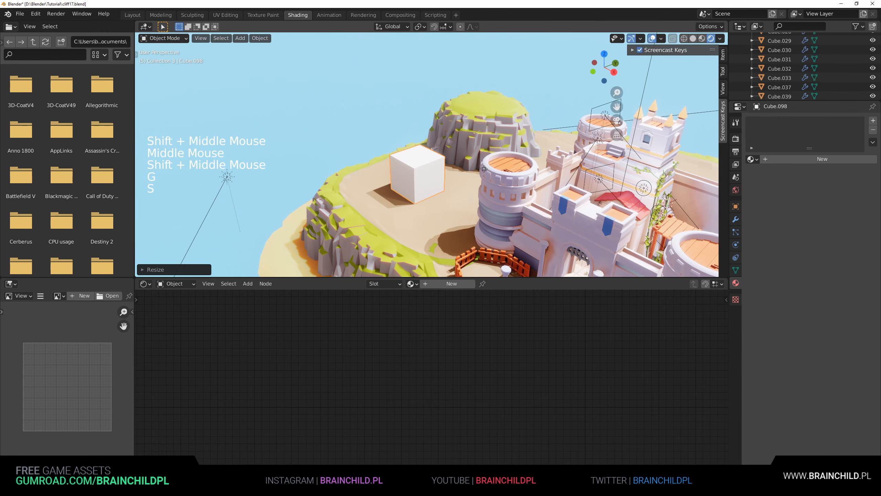
Step: Duplicate the cube next to the first one, reduce its height and set it on the ground
{"action": "key", "text": "g"}
{"action": "right_click", "coordinate": [475, 160]}
{"action": "scroll", "coordinate": [489, 120], "scroll_direction": "up", "scroll_amount": 2}
{"action": "middle_click_drag", "start_coordinate": [474, 157], "coordinate": [503, 157], "text": "shift"}
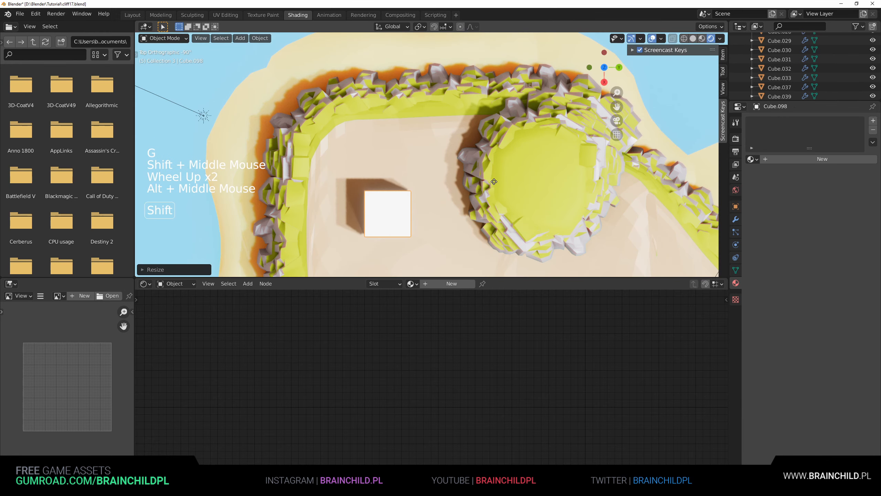
{"action": "key", "text": "shift+d"}
{"action": "middle_click_drag", "start_coordinate": [492, 207], "coordinate": [578, 168]}
{"action": "scroll", "coordinate": [540, 123], "scroll_direction": "up", "scroll_amount": 3}
{"action": "scroll", "coordinate": [578, 168], "scroll_direction": "down", "scroll_amount": 3}
{"action": "key", "text": "s"}
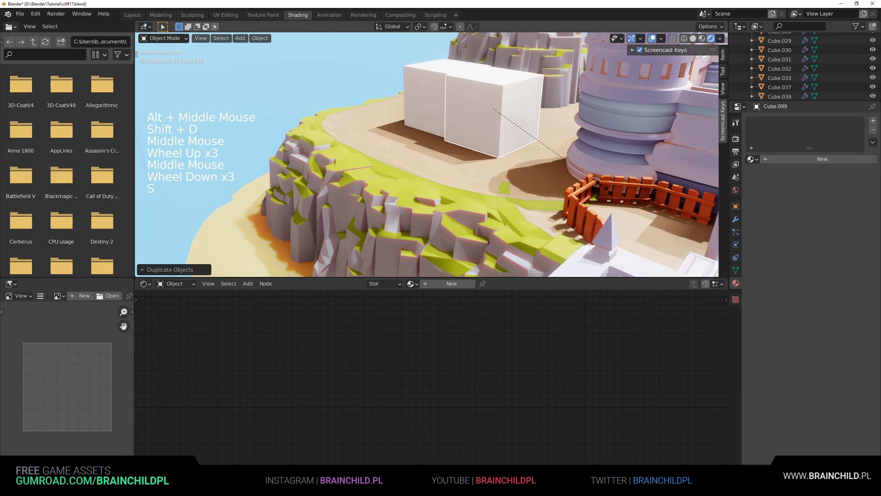
{"action": "key", "text": "g"}
{"action": "left_click", "coordinate": [543, 166]}
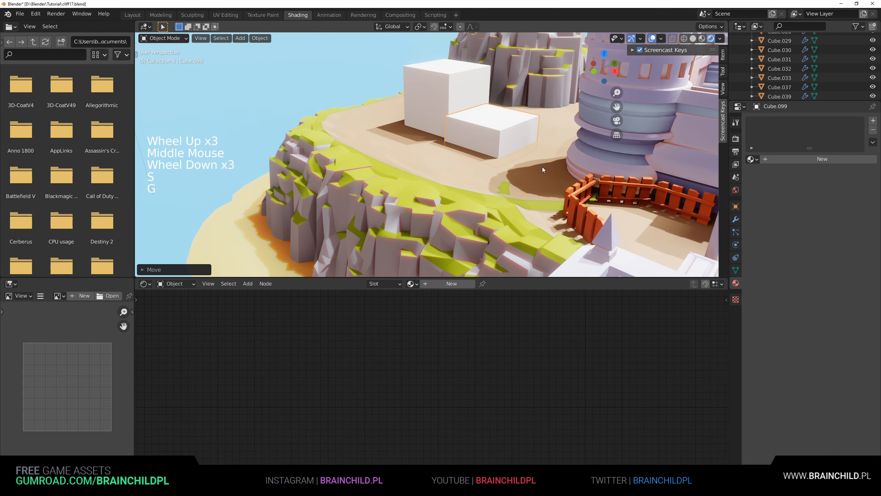
Step: Duplicate the low block, place the copy in front of the tall cube and scale it down along Z
{"action": "middle_click_drag", "start_coordinate": [543, 170], "coordinate": [546, 172]}
{"action": "scroll", "coordinate": [519, 170], "scroll_direction": "down", "scroll_amount": 1, "text": "alt"}
{"action": "middle_click", "coordinate": [519, 173], "text": "alt"}
{"action": "key", "text": "g"}
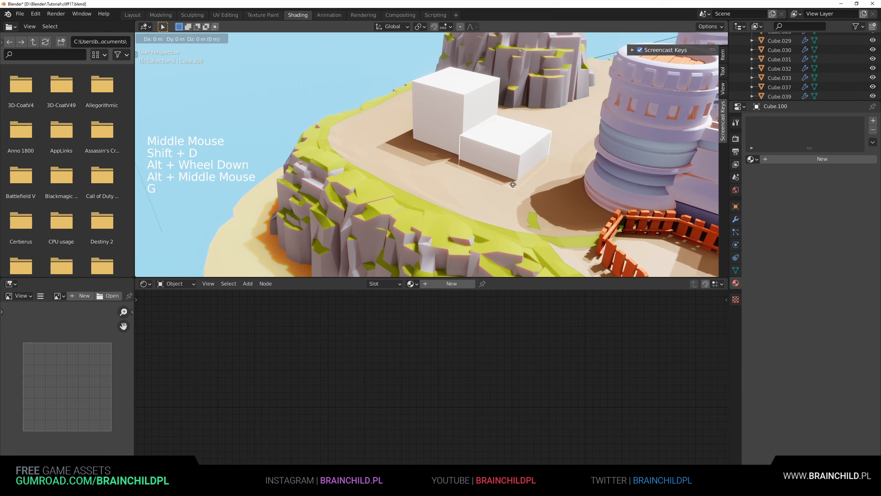
{"action": "left_click", "coordinate": [455, 193]}
{"action": "key", "text": "s"}
{"action": "key", "text": "z"}
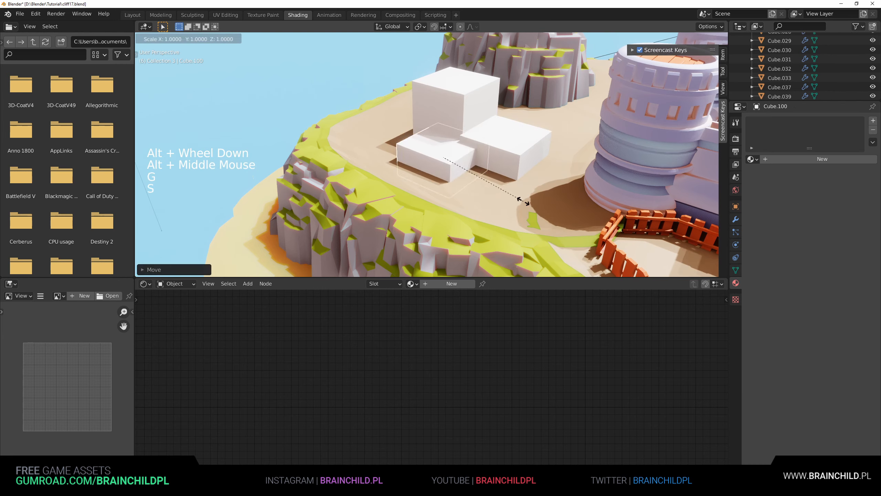
{"action": "left_click", "coordinate": [488, 191]}
Step: Lower the small front block along Z until it sits on the sand
{"action": "key", "text": "g"}
{"action": "key", "text": "z"}
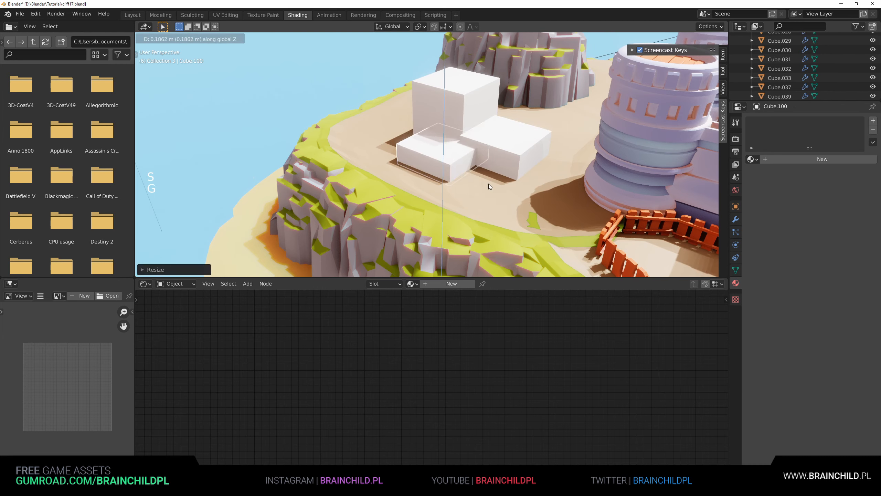
{"action": "left_click", "coordinate": [483, 179]}
{"action": "key", "text": "g"}
{"action": "key", "text": "z"}
{"action": "left_click", "coordinate": [482, 177]}
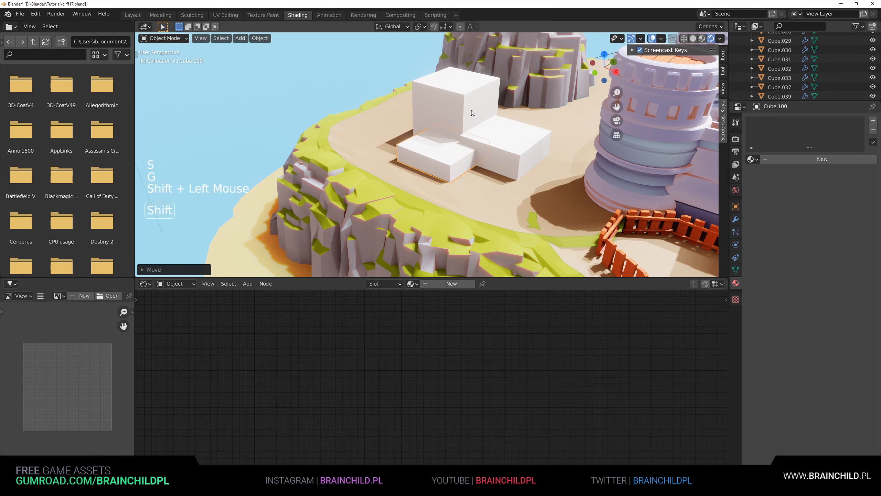
Step: Edit the tall cube and lower its top face along Z
{"action": "left_click", "coordinate": [470, 110], "text": "shift"}
{"action": "middle_click_drag", "start_coordinate": [497, 133], "coordinate": [503, 136]}
{"action": "left_click", "coordinate": [548, 119]}
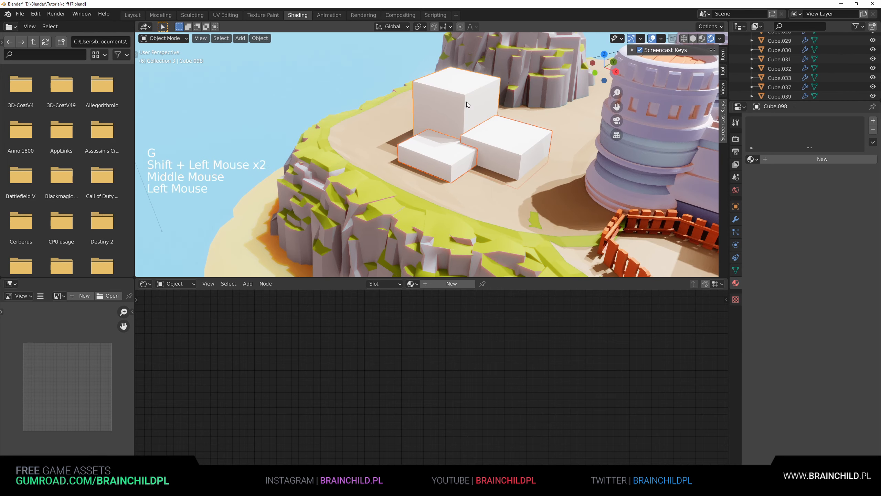
{"action": "left_click", "coordinate": [461, 104]}
{"action": "key", "text": "Tab"}
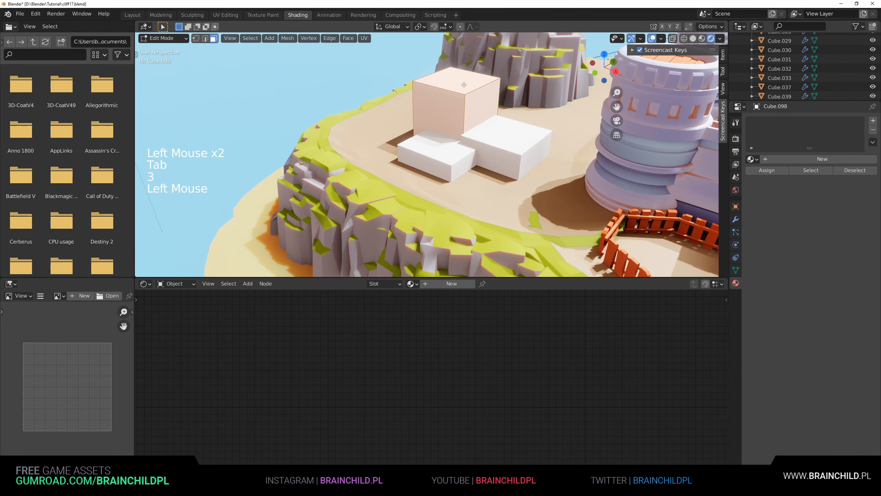
{"action": "key", "text": "g"}
{"action": "key", "text": "z"}
{"action": "left_click", "coordinate": [464, 99]}
Step: Bevel the tall block's edges to chamfer its corners, and return to Object Mode
{"action": "middle_click_drag", "start_coordinate": [491, 130], "coordinate": [493, 94]}
{"action": "key", "text": "2"}
{"action": "left_click", "coordinate": [517, 87]}
{"action": "key", "text": "ctrl+b"}
{"action": "left_click", "coordinate": [490, 92]}
{"action": "key", "text": "ctrl+b"}
{"action": "left_click", "coordinate": [551, 109]}
{"action": "middle_click_drag", "start_coordinate": [552, 109], "coordinate": [472, 187]}
{"action": "key", "text": "Tab"}
Step: Join the three blocks into one object and reposition it on the sand between the cliffs and the castle
{"action": "left_click", "coordinate": [471, 189], "text": "shift"}
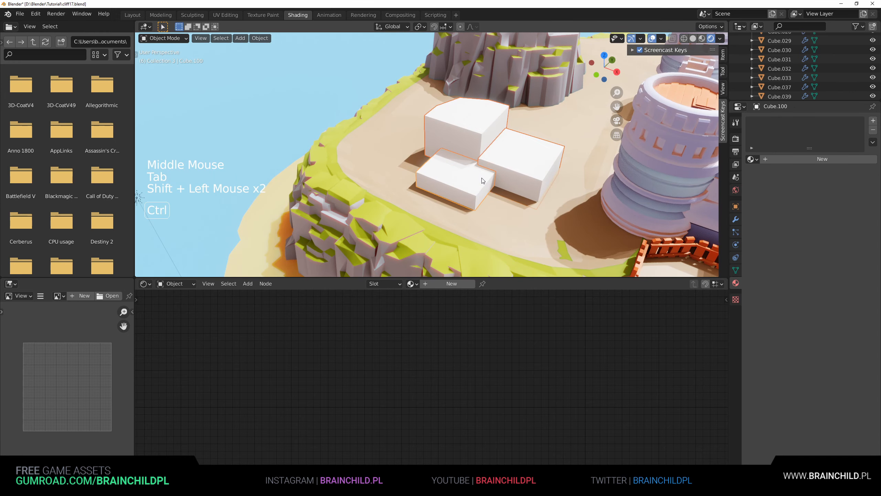
{"action": "key", "text": "ctrl+j"}
{"action": "key", "text": "g"}
{"action": "scroll", "coordinate": [498, 148], "scroll_direction": "down", "scroll_amount": 2}
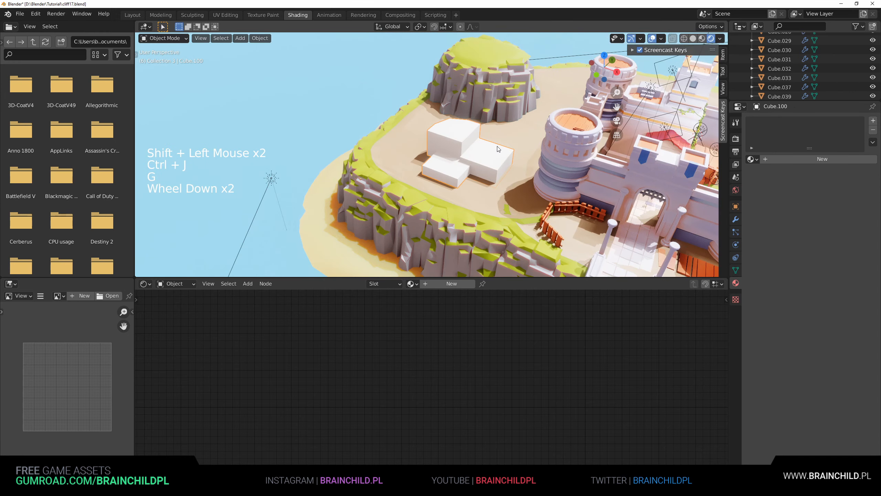
{"action": "middle_click_drag", "start_coordinate": [475, 153], "coordinate": [430, 160], "text": "shift"}
{"action": "scroll", "coordinate": [461, 159], "scroll_direction": "up", "scroll_amount": 1}
{"action": "middle_click", "coordinate": [475, 153], "text": "alt"}
{"action": "scroll", "coordinate": [474, 153], "scroll_direction": "down", "scroll_amount": 1, "text": "alt"}
{"action": "scroll", "coordinate": [474, 153], "scroll_direction": "up", "scroll_amount": 1, "text": "alt"}
{"action": "scroll", "coordinate": [462, 169], "scroll_direction": "down", "scroll_amount": 1, "text": "alt"}
{"action": "scroll", "coordinate": [490, 180], "scroll_direction": "down", "scroll_amount": 2}
{"action": "key", "text": "g"}
{"action": "left_click", "coordinate": [507, 145]}
Step: Edit the joined rock in wireframe and move the tall block's side face outward to widen it
{"action": "scroll", "coordinate": [518, 144], "scroll_direction": "up", "scroll_amount": 5}
{"action": "key", "text": "Tab"}
{"action": "key", "text": "3"}
{"action": "key", "text": "z"}
{"action": "left_click", "coordinate": [447, 127]}
{"action": "key", "text": "g"}
{"action": "key", "text": "g"}
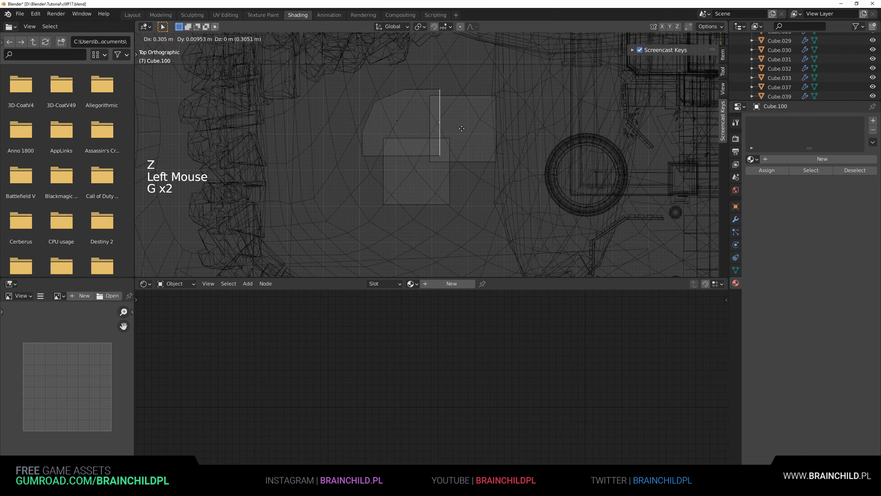
{"action": "key", "text": "z"}
{"action": "key", "text": "Tab"}
Step: Duplicate the joined rock and place the copy over the cliff edge, away from the castle
{"action": "scroll", "coordinate": [486, 147], "scroll_direction": "down", "scroll_amount": 3}
{"action": "key", "text": "shift+d"}
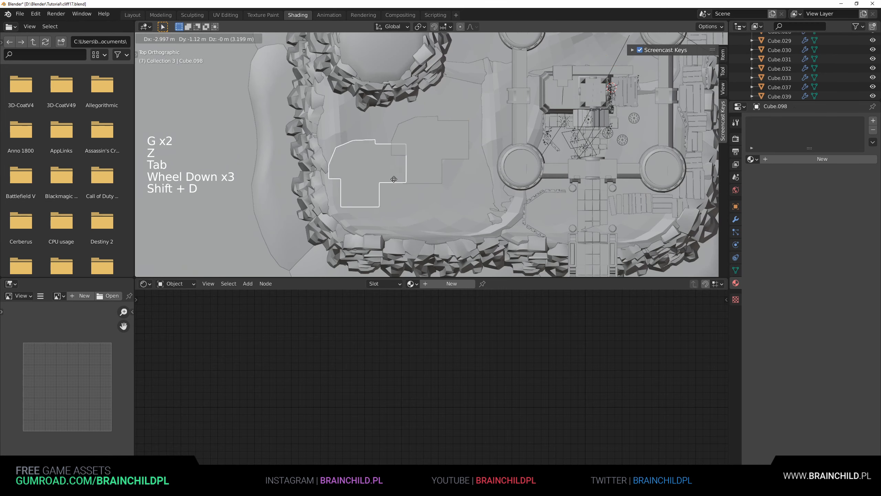
{"action": "left_click", "coordinate": [372, 200]}
{"action": "middle_click_drag", "start_coordinate": [373, 199], "coordinate": [442, 193], "text": "shift"}
{"action": "key", "text": "g"}
{"action": "left_click", "coordinate": [428, 147]}
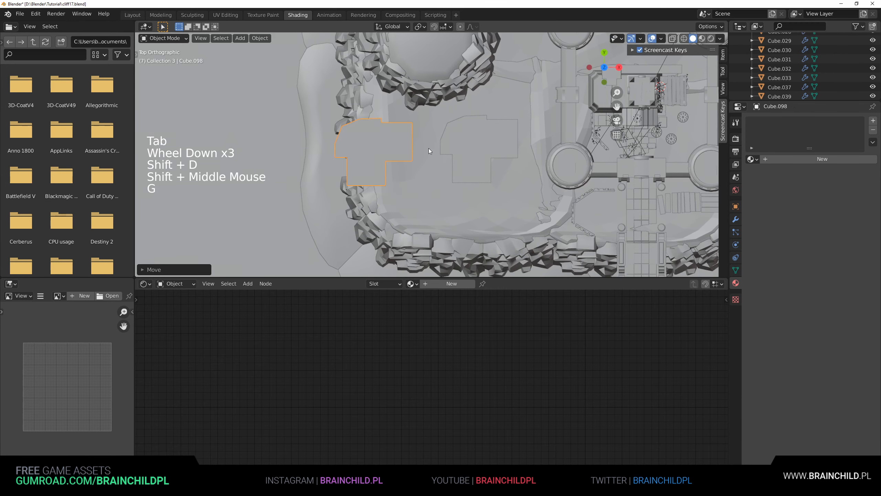
Step: Duplicate the rock at the cliff edge, rotate the copy, shift it along X and scale it to overlap the first
{"action": "scroll", "coordinate": [429, 149], "scroll_direction": "up", "scroll_amount": 2}
{"action": "key", "text": "Tab"}
{"action": "middle_click_drag", "start_coordinate": [428, 149], "coordinate": [446, 103], "text": "shift"}
{"action": "key", "text": "Tab"}
{"action": "key", "text": "shift+d"}
{"action": "key", "text": "r"}
{"action": "key", "text": "g"}
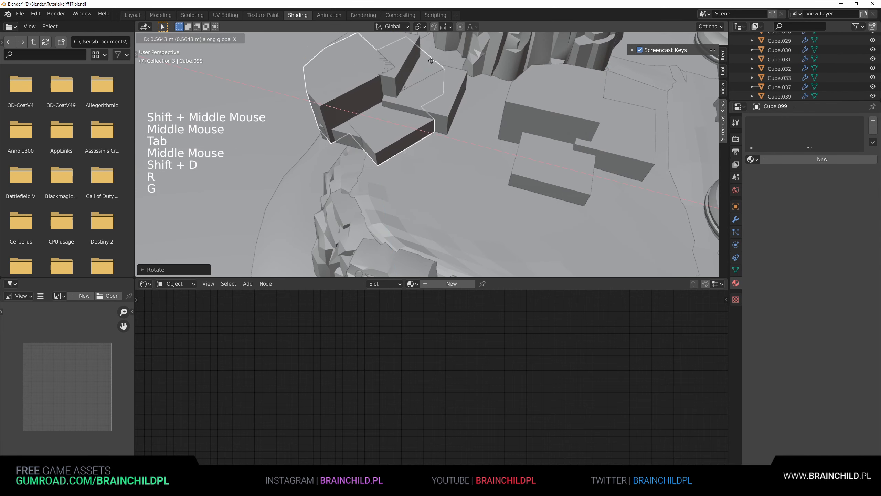
{"action": "key", "text": "s"}
{"action": "left_click", "coordinate": [469, 93]}
Step: Join the two overlapping rocks at the cliff edge into one cluster
{"action": "scroll", "coordinate": [469, 93], "scroll_direction": "down", "scroll_amount": 1}
{"action": "scroll", "coordinate": [470, 91], "scroll_direction": "down", "scroll_amount": 1}
{"action": "left_click", "coordinate": [443, 116], "text": "shift"}
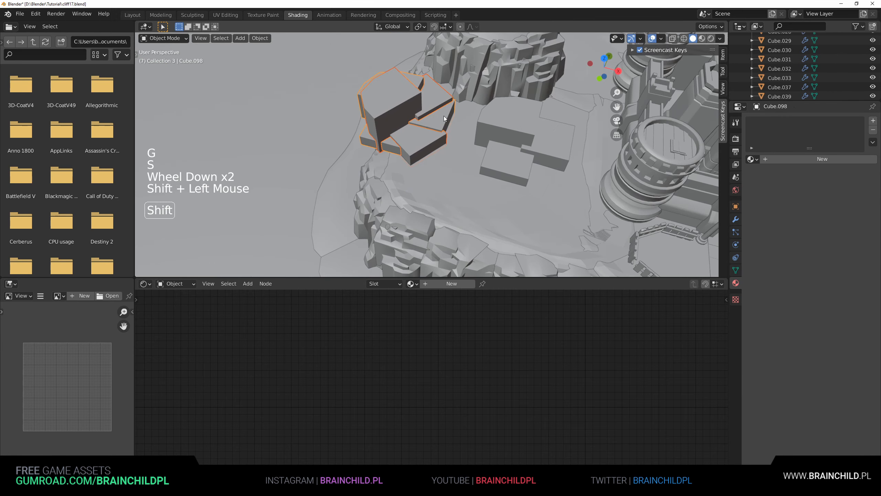
{"action": "key", "text": "ctrl+j"}
Step: Duplicate the joined rock cluster and set the copy apart from the original
{"action": "scroll", "coordinate": [469, 135], "scroll_direction": "down", "scroll_amount": 2}
{"action": "middle_click_drag", "start_coordinate": [468, 135], "coordinate": [505, 163], "text": "shift"}
{"action": "scroll", "coordinate": [487, 137], "scroll_direction": "up", "scroll_amount": 2}
{"action": "key", "text": "shift+d"}
{"action": "left_click", "coordinate": [633, 159]}
Step: Duplicate the copied cluster once more and scale the new piece along Z
{"action": "middle_click_drag", "start_coordinate": [633, 160], "coordinate": [578, 116], "text": "shift"}
{"action": "key", "text": "shift+d"}
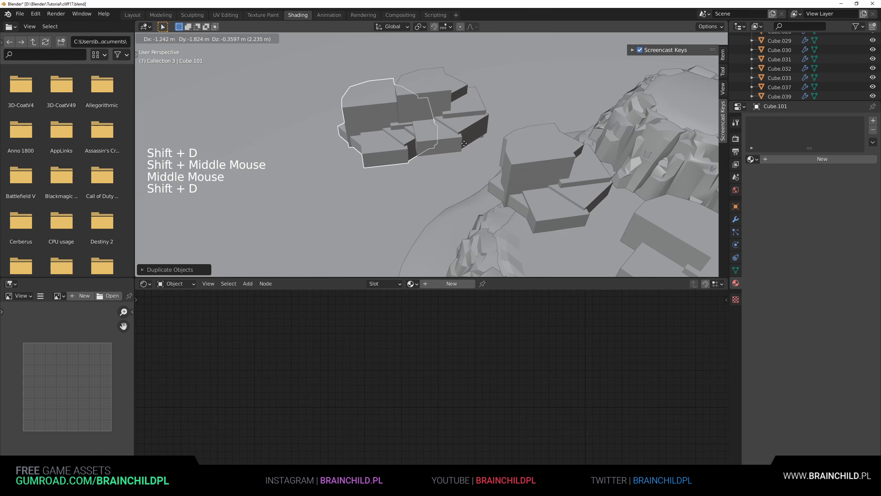
{"action": "key", "text": "s"}
{"action": "key", "text": "z"}
{"action": "left_click", "coordinate": [434, 134]}
{"action": "key", "text": "z"}
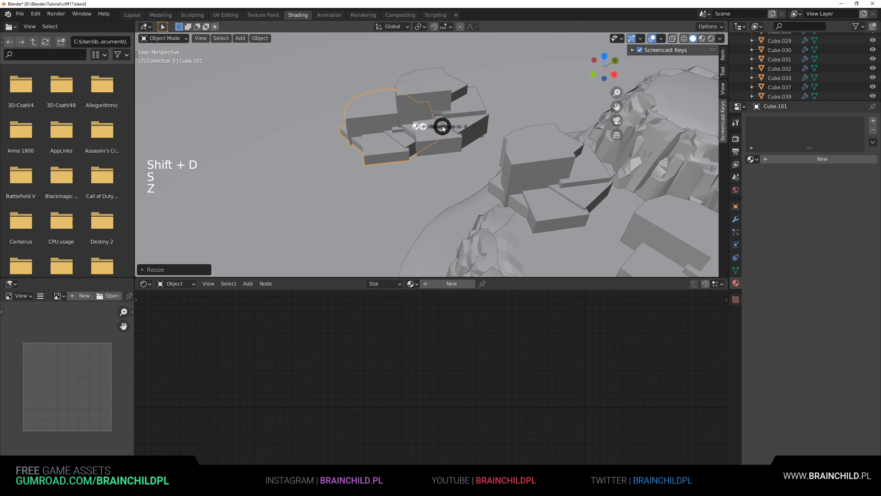
{"action": "left_click", "coordinate": [463, 140]}
Step: Rotate the new cluster copy around Z and move it along X, Y and Z to overlap its neighbour
{"action": "key", "text": "r"}
{"action": "key", "text": "z"}
{"action": "left_click", "coordinate": [369, 164]}
{"action": "key", "text": "g"}
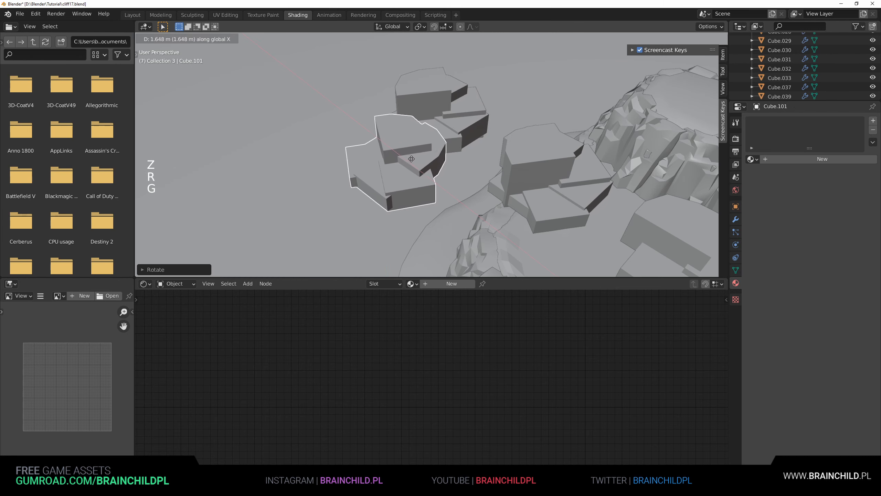
{"action": "left_click", "coordinate": [392, 181]}
{"action": "key", "text": "g"}
{"action": "key", "text": "y"}
{"action": "left_click", "coordinate": [473, 133]}
{"action": "key", "text": "g"}
{"action": "key", "text": "z"}
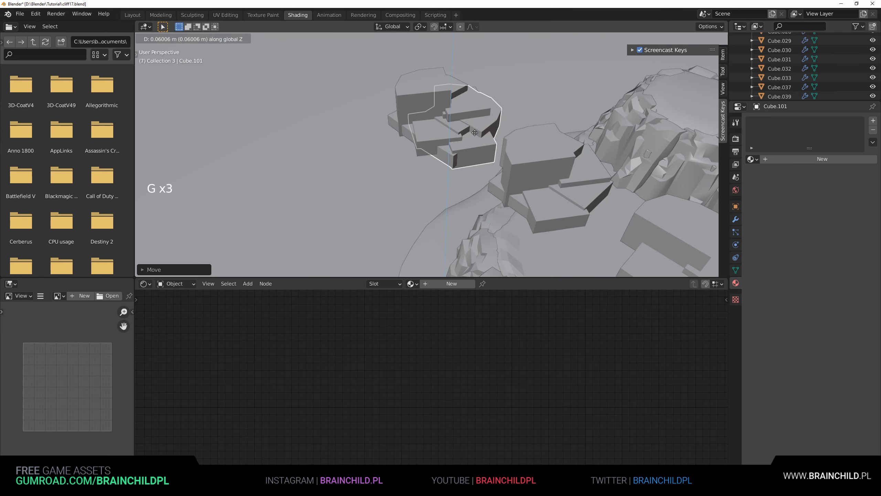
{"action": "left_click", "coordinate": [480, 134]}
Step: Stretch the rotated cluster along Z and adjust its height against the neighbouring rocks
{"action": "middle_click_drag", "start_coordinate": [479, 134], "coordinate": [497, 113]}
{"action": "key", "text": "s"}
{"action": "key", "text": "z"}
{"action": "left_click", "coordinate": [512, 110]}
{"action": "key", "text": "g"}
{"action": "key", "text": "z"}
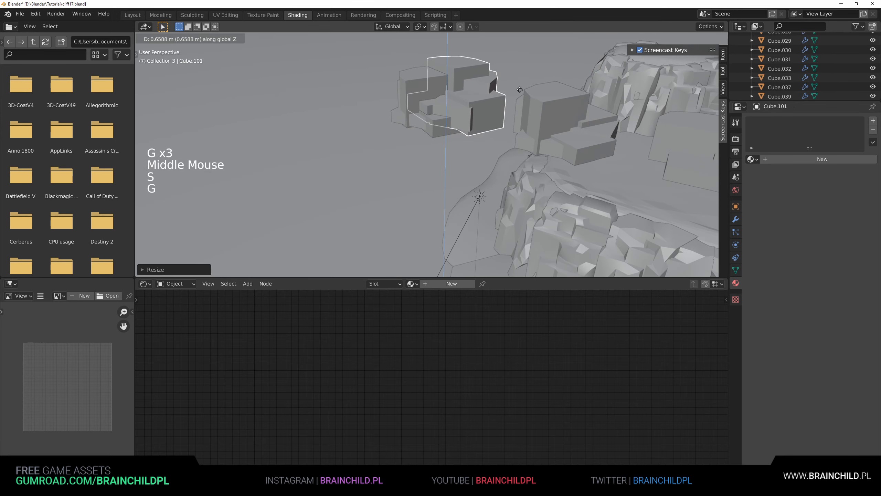
{"action": "left_click", "coordinate": [522, 91]}
{"action": "key", "text": "s"}
{"action": "key", "text": "z"}
{"action": "left_click", "coordinate": [538, 81]}
{"action": "key", "text": "g"}
{"action": "key", "text": "z"}
{"action": "left_click", "coordinate": [536, 85]}
Step: Join the stretched cluster with the overlapping neighbour into one large rock formation
{"action": "left_click", "coordinate": [417, 84], "text": "shift"}
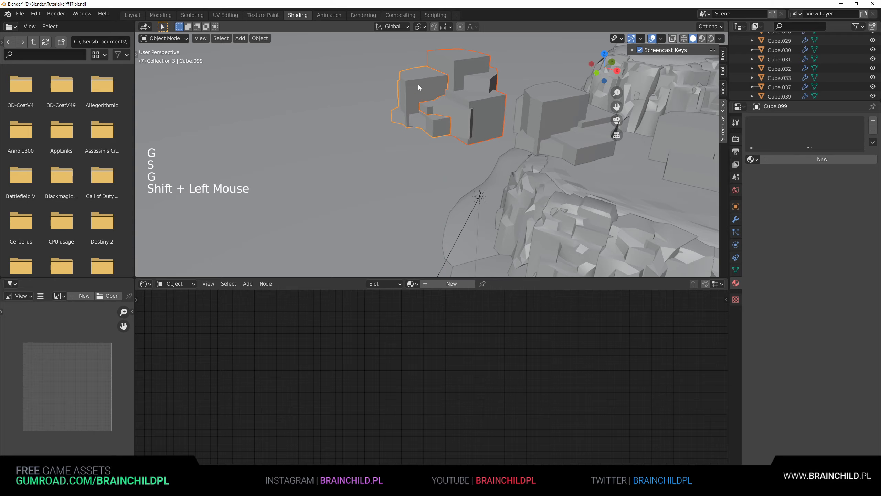
{"action": "key", "text": "ctrl+j"}
{"action": "scroll", "coordinate": [454, 127], "scroll_direction": "down", "scroll_amount": 2}
Step: Select the middle rock cluster and switch the viewport to rendered shading
{"action": "middle_click_drag", "start_coordinate": [454, 127], "coordinate": [454, 177], "text": "shift"}
{"action": "middle_click_drag", "start_coordinate": [482, 151], "coordinate": [471, 72], "text": "shift"}
{"action": "middle_click_drag", "start_coordinate": [482, 112], "coordinate": [461, 120], "text": "shift"}
{"action": "scroll", "coordinate": [451, 115], "scroll_direction": "up", "scroll_amount": 1}
{"action": "left_click", "coordinate": [447, 139]}
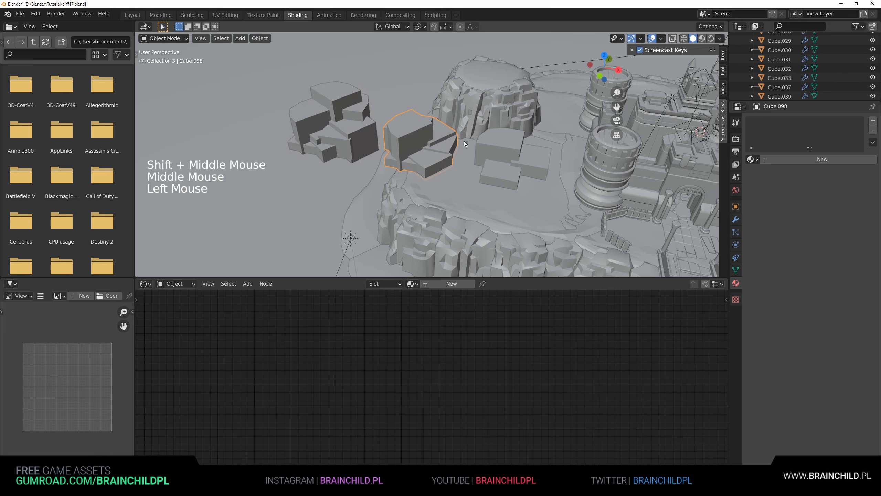
{"action": "left_click", "coordinate": [710, 39]}
{"action": "scroll", "coordinate": [484, 147], "scroll_direction": "up", "scroll_amount": 2}
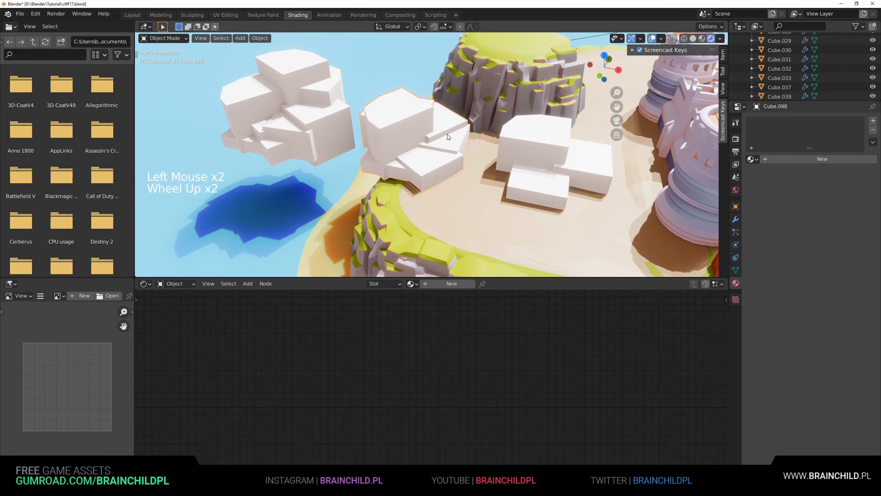
Step: Select the largest rock formation above the water, including all of its geometry in Edit Mode
{"action": "left_click", "coordinate": [504, 119]}
{"action": "key", "text": "g"}
{"action": "scroll", "coordinate": [371, 130], "scroll_direction": "down", "scroll_amount": 1, "text": "shift"}
{"action": "middle_click_drag", "start_coordinate": [368, 130], "coordinate": [449, 138], "text": "shift"}
{"action": "left_click", "coordinate": [402, 134]}
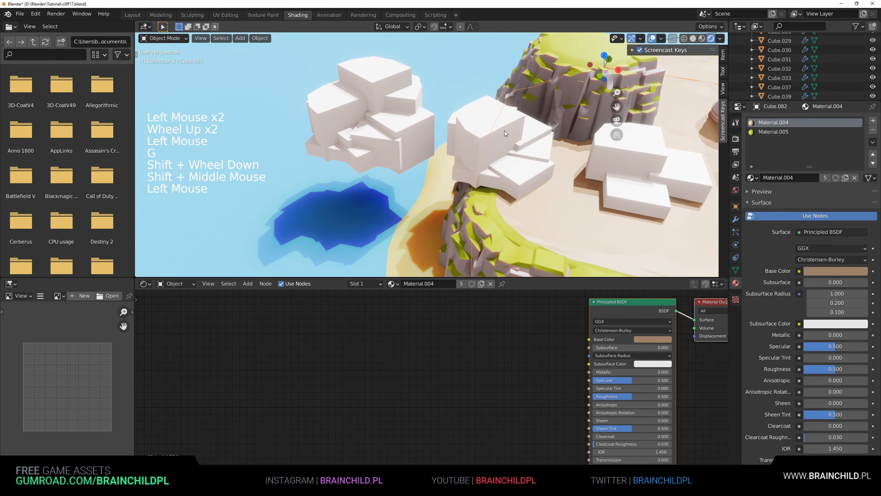
{"action": "key", "text": "g"}
{"action": "key", "text": "Tab"}
{"action": "key", "text": "a"}
{"action": "key", "text": "Tab"}
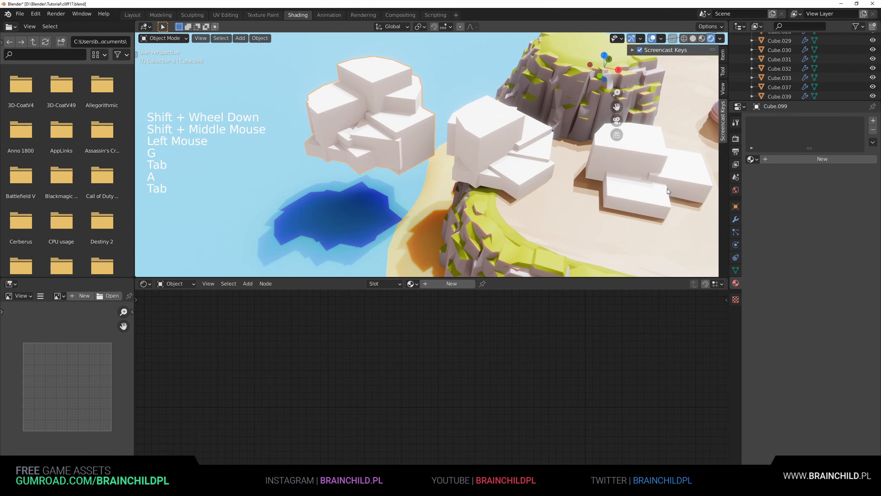
Step: Voxel-remesh the largest rock formation with a 0.1 m voxel size
{"action": "left_click", "coordinate": [736, 220]}
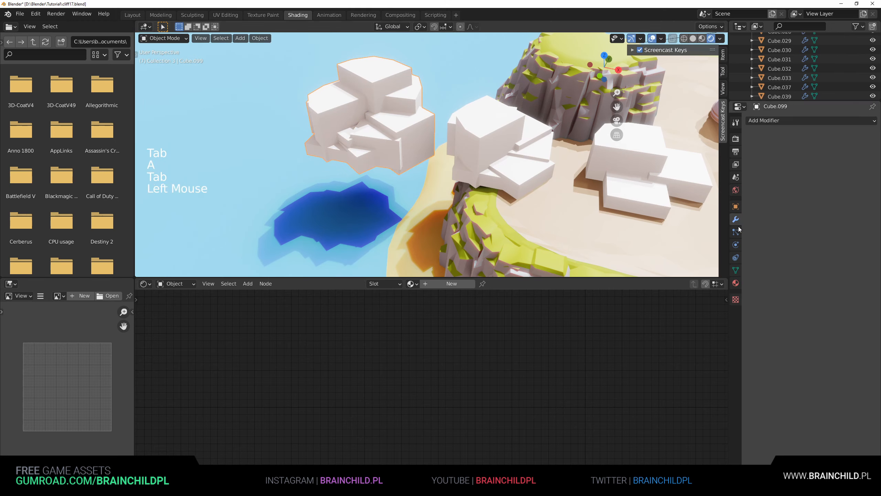
{"action": "left_click", "coordinate": [736, 270]}
{"action": "left_click", "coordinate": [762, 298]}
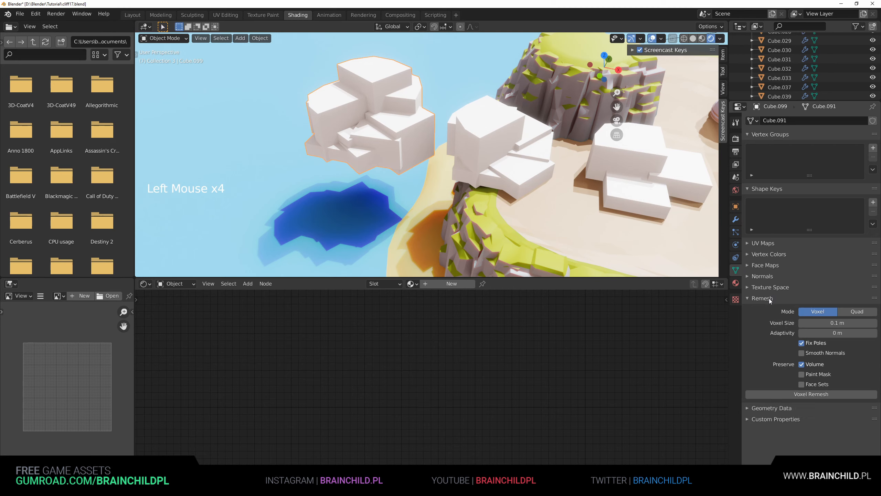
{"action": "left_click", "coordinate": [819, 398]}
{"action": "scroll", "coordinate": [487, 193], "scroll_direction": "up", "scroll_amount": 1}
{"action": "scroll", "coordinate": [487, 194], "scroll_direction": "down", "scroll_amount": 1}
{"action": "middle_click_drag", "start_coordinate": [487, 193], "coordinate": [410, 123]}
{"action": "scroll", "coordinate": [448, 164], "scroll_direction": "up", "scroll_amount": 1}
{"action": "scroll", "coordinate": [436, 113], "scroll_direction": "up", "scroll_amount": 1}
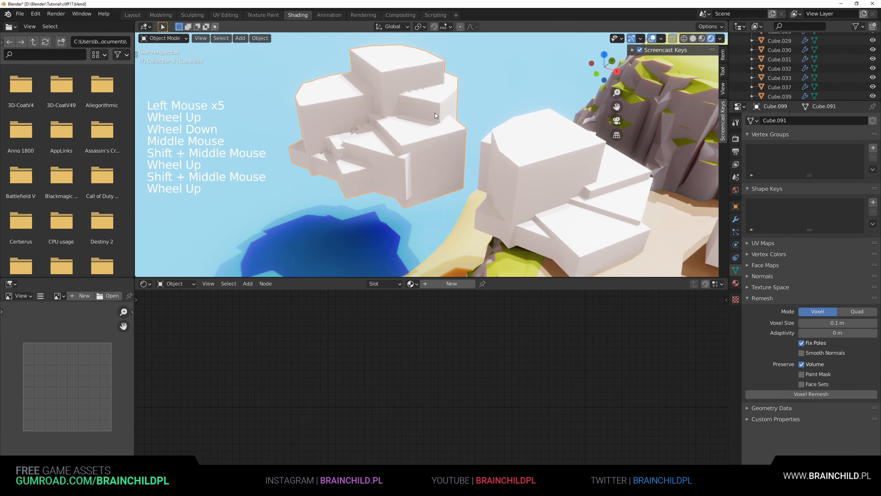
Step: Voxel-remesh the middle formation and the smallest formation near the tower at the same 0.1 m voxel size
{"action": "left_click", "coordinate": [523, 153]}
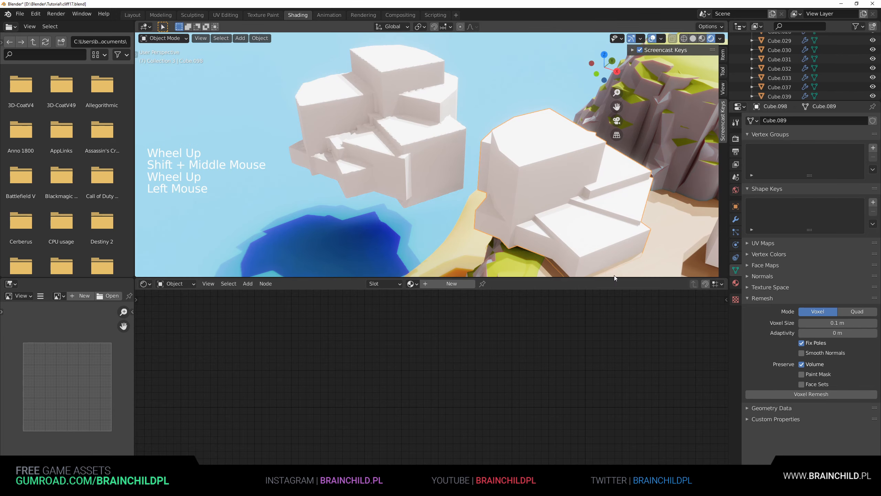
{"action": "left_click", "coordinate": [537, 193]}
{"action": "scroll", "coordinate": [537, 192], "scroll_direction": "down", "scroll_amount": 3}
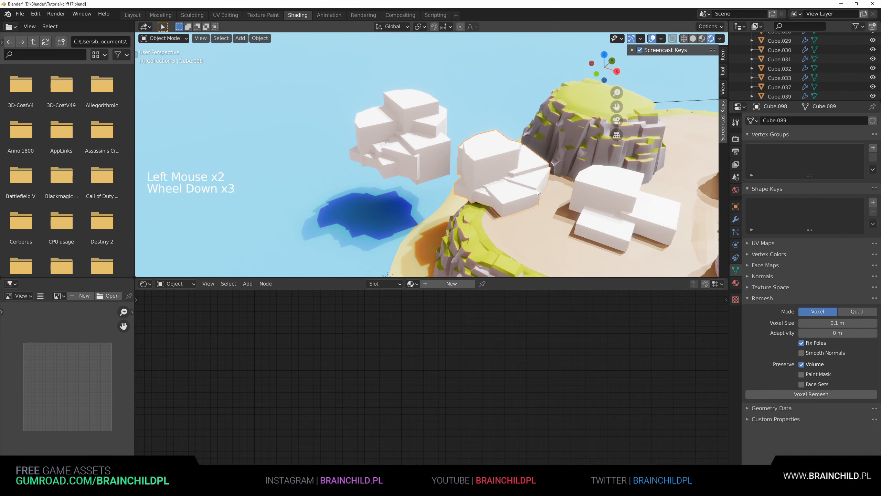
{"action": "left_click", "coordinate": [621, 208]}
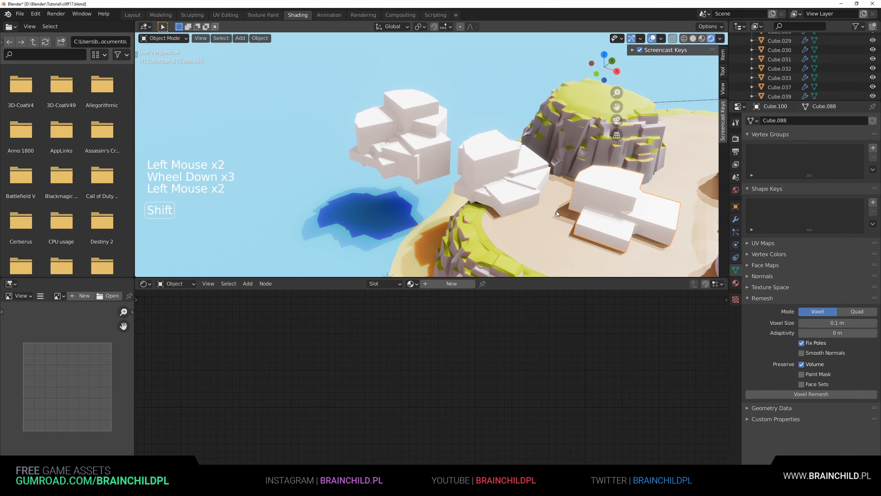
Step: Switch the smallest rock formation near the tower to Sculpt Mode and view it close up
{"action": "middle_click_drag", "start_coordinate": [621, 208], "coordinate": [449, 158], "text": "shift"}
{"action": "left_click", "coordinate": [163, 38]}
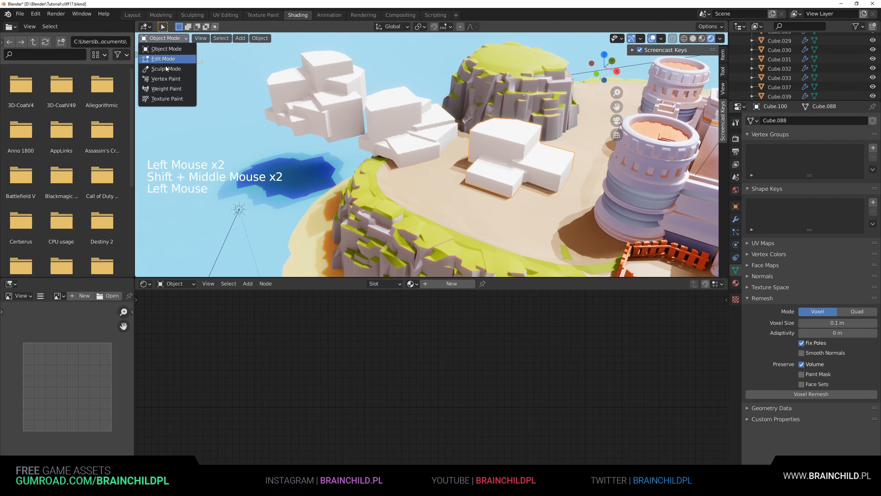
{"action": "left_click", "coordinate": [163, 67]}
{"action": "middle_click_drag", "start_coordinate": [503, 156], "coordinate": [436, 138], "text": "shift"}
{"action": "scroll", "coordinate": [436, 137], "scroll_direction": "up", "scroll_amount": 2}
{"action": "left_click", "coordinate": [371, 130]}
{"action": "middle_click_drag", "start_coordinate": [372, 129], "coordinate": [407, 141], "text": "shift"}
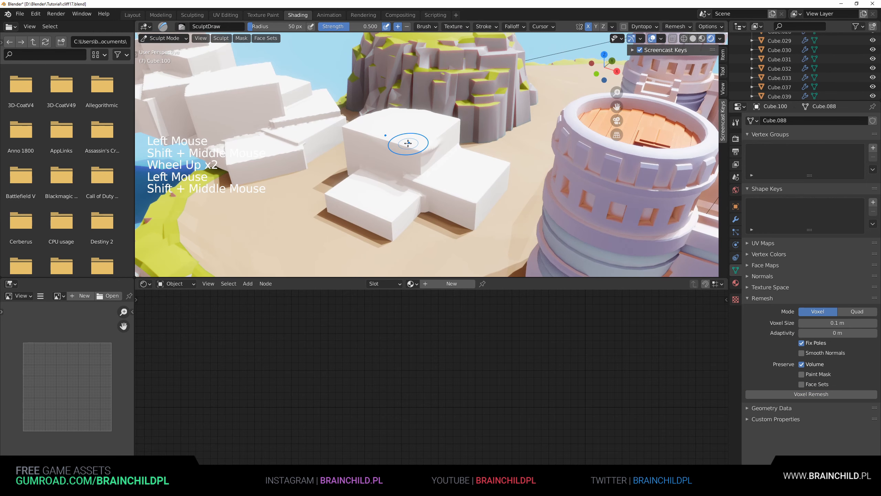
{"action": "scroll", "coordinate": [407, 141], "scroll_direction": "up", "scroll_amount": 1}
{"action": "key", "text": "ctrl+z"}
Step: Reveal the names of the sculpting tools and choose the Scrape brush
{"action": "left_click", "coordinate": [166, 38]}
{"action": "left_click", "coordinate": [168, 69]}
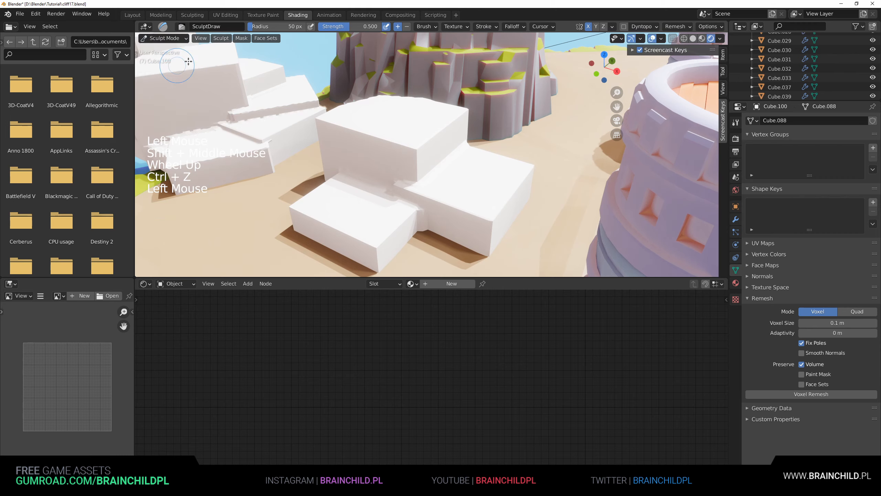
{"action": "left_click_drag", "start_coordinate": [150, 54], "coordinate": [207, 55]}
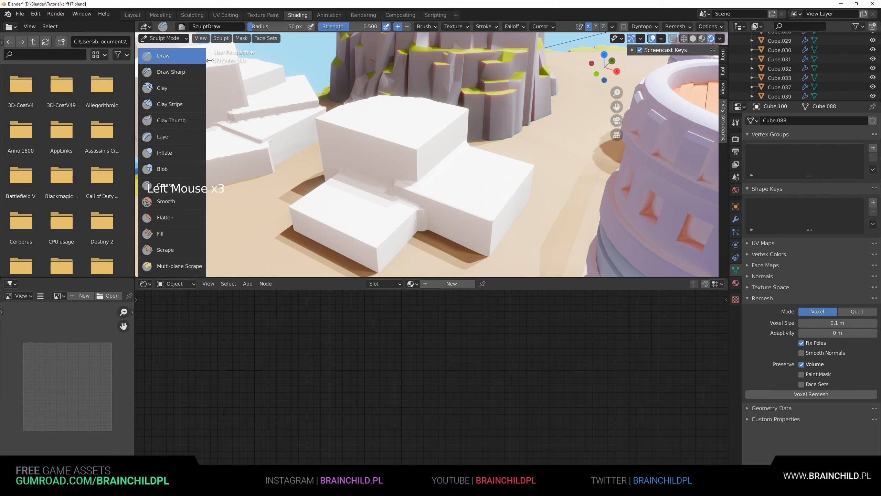
{"action": "left_click", "coordinate": [174, 250]}
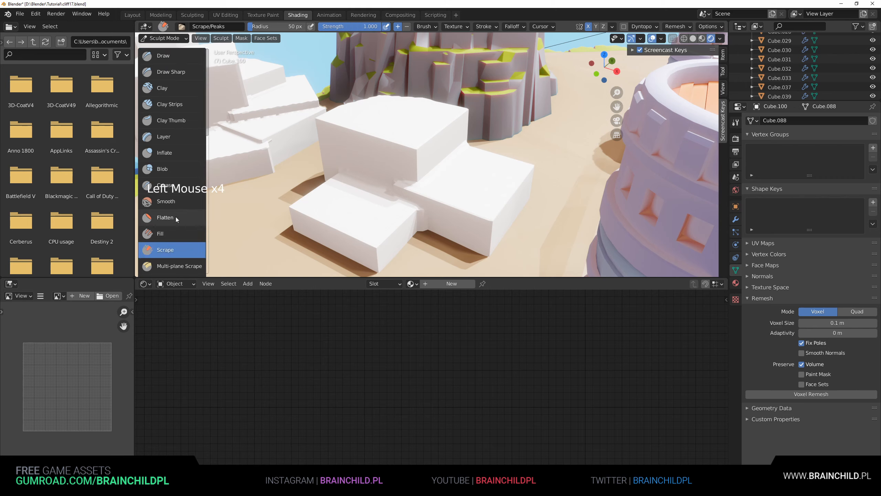
Step: Scrape the front corner and upper edges of the tall block with the 50 px brush
{"action": "left_click_drag", "start_coordinate": [421, 146], "coordinate": [428, 143]}
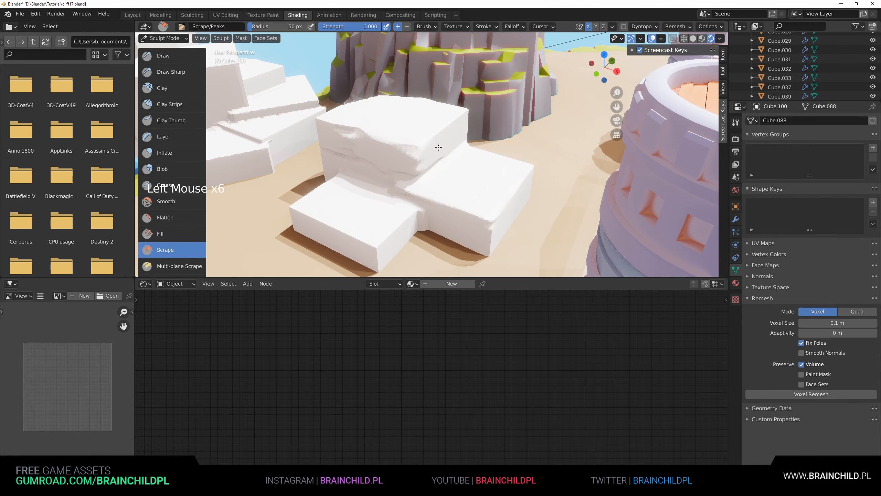
{"action": "middle_click_drag", "start_coordinate": [470, 131], "coordinate": [368, 144]}
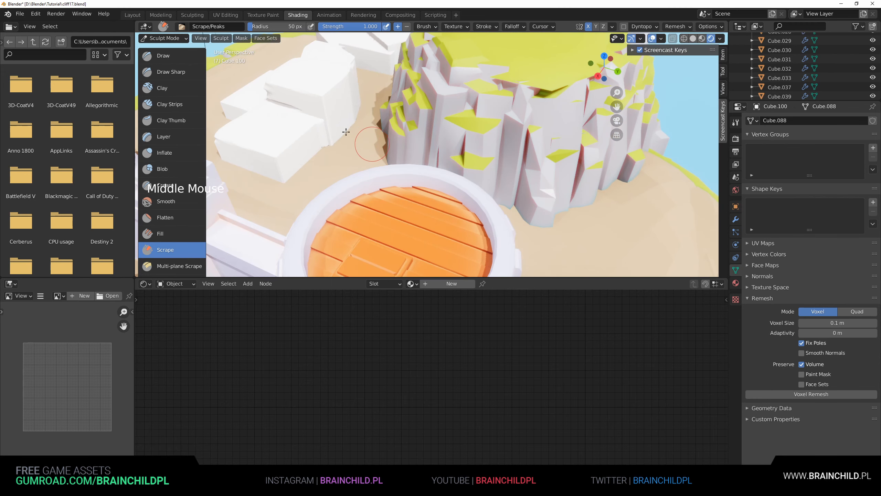
{"action": "middle_click_drag", "start_coordinate": [320, 113], "coordinate": [393, 138], "text": "shift"}
{"action": "left_click_drag", "start_coordinate": [395, 136], "coordinate": [460, 114]}
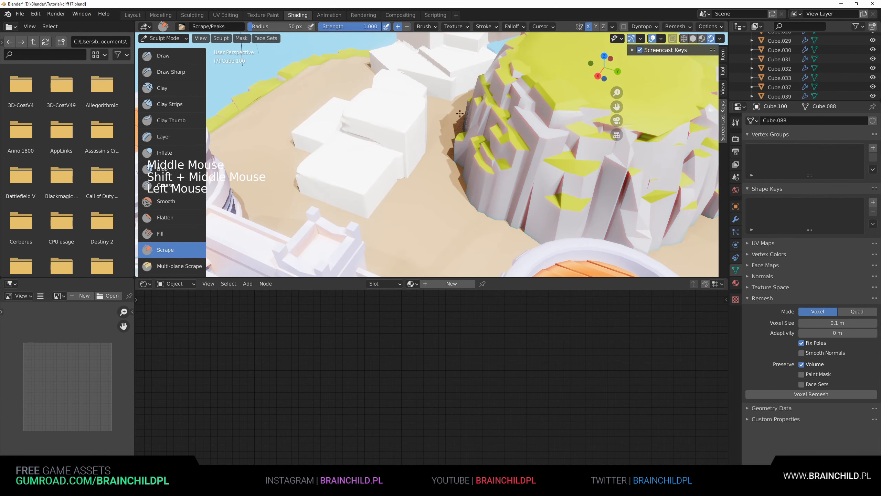
Step: Turn off X mirroring for sculpting and scrape the front corner of the low front block
{"action": "left_click", "coordinate": [736, 123]}
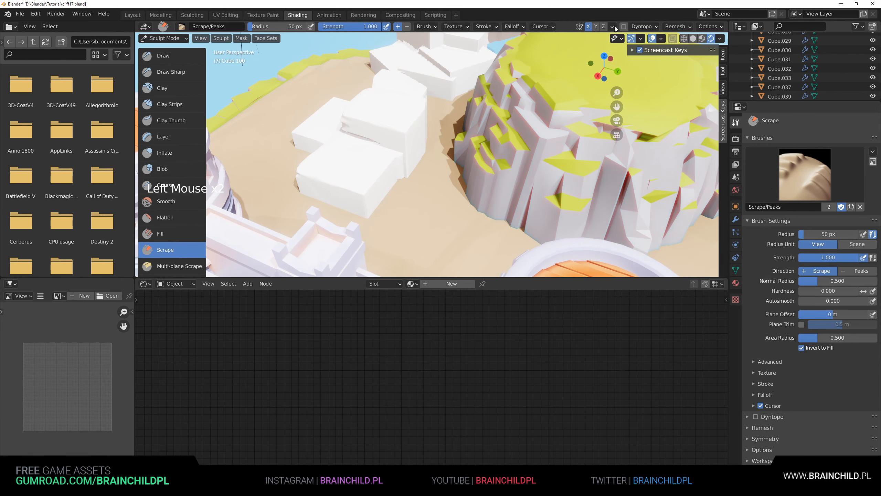
{"action": "middle_click_drag", "start_coordinate": [462, 106], "coordinate": [458, 136]}
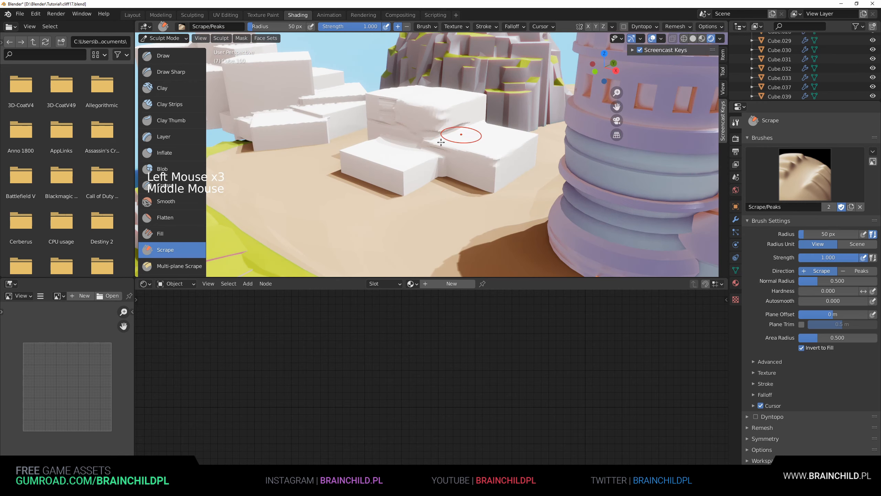
{"action": "left_click", "coordinate": [405, 170]}
{"action": "scroll", "coordinate": [402, 173], "scroll_direction": "up", "scroll_amount": 4}
{"action": "middle_click_drag", "start_coordinate": [383, 191], "coordinate": [389, 204], "text": "shift"}
{"action": "left_click_drag", "start_coordinate": [363, 194], "coordinate": [320, 170]}
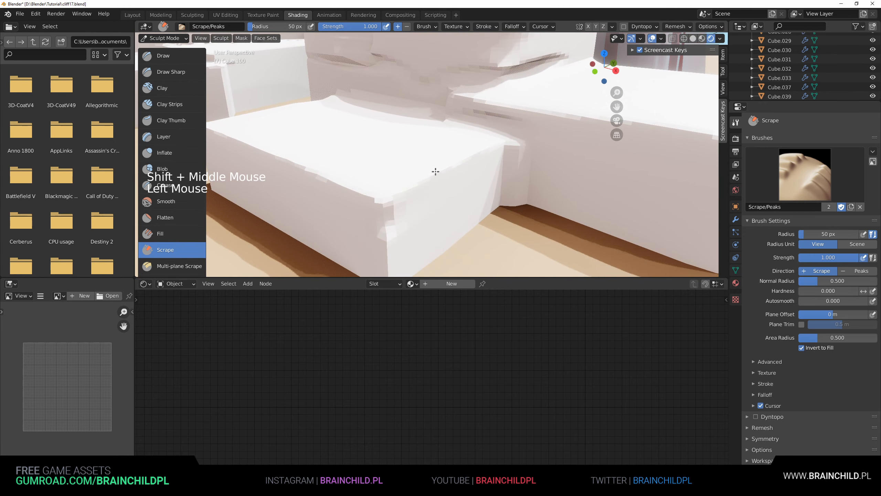
{"action": "scroll", "coordinate": [174, 236], "scroll_direction": "down", "scroll_amount": 10}
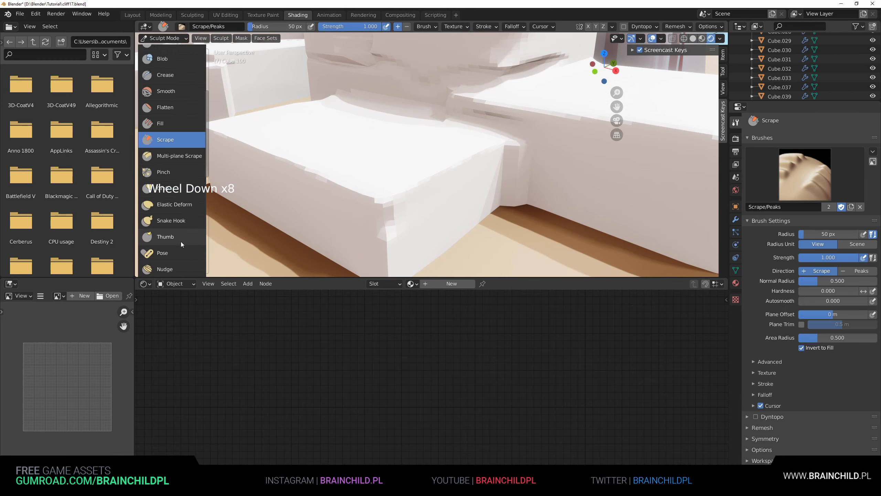
{"action": "scroll", "coordinate": [184, 238], "scroll_direction": "down", "scroll_amount": 7}
{"action": "scroll", "coordinate": [185, 237], "scroll_direction": "up", "scroll_amount": 2}
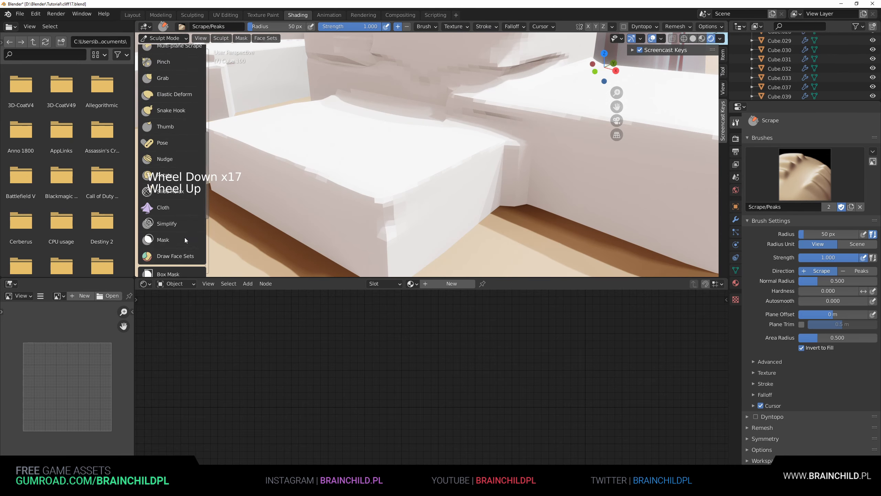
{"action": "scroll", "coordinate": [184, 237], "scroll_direction": "up", "scroll_amount": 8}
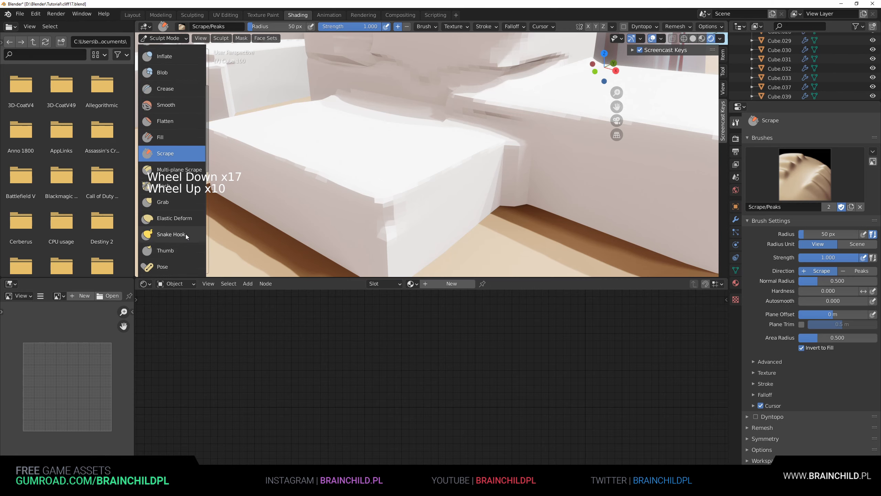
{"action": "scroll", "coordinate": [186, 235], "scroll_direction": "up", "scroll_amount": 4}
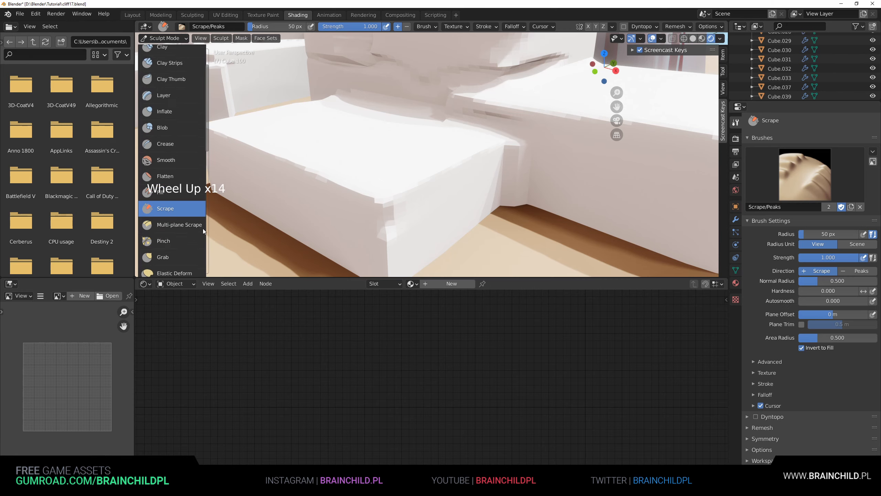
Step: Enlarge the Scrape brush radius to 168 px and wear down the low front block's corner
{"action": "key", "text": "bracketright"}
{"action": "key", "text": "bracketright"}
{"action": "left_click_drag", "start_coordinate": [394, 199], "coordinate": [387, 205]}
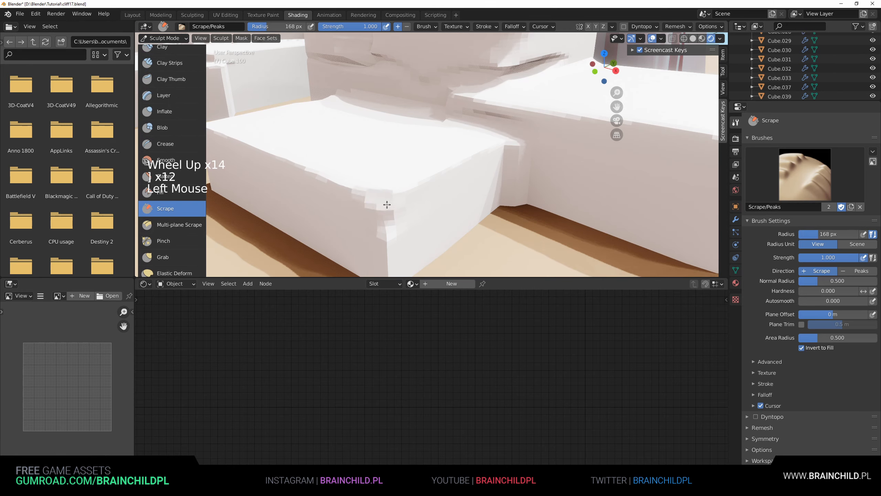
{"action": "scroll", "coordinate": [392, 242], "scroll_direction": "down", "scroll_amount": 7}
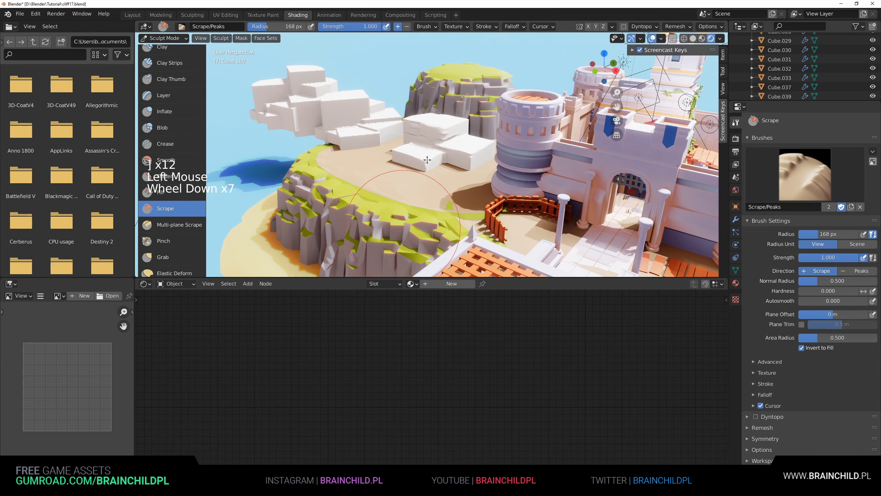
{"action": "left_click_drag", "start_coordinate": [413, 167], "coordinate": [433, 165]}
{"action": "mouse_move", "coordinate": [434, 167]}
{"action": "middle_mouse_down"}
{"action": "mouse_move", "coordinate": [442, 206]}
{"action": "mouse_move", "coordinate": [483, 222]}
{"action": "middle_mouse_up"}
{"action": "scroll", "coordinate": [444, 208], "scroll_direction": "up", "scroll_amount": 1}
{"action": "scroll", "coordinate": [489, 223], "scroll_direction": "up", "scroll_amount": 2}
{"action": "key", "text": "ctrl+z"}
Step: Scrape the low front block's corners and edges round and continue onto the tall block's front
{"action": "left_click_drag", "start_coordinate": [432, 244], "coordinate": [426, 243]}
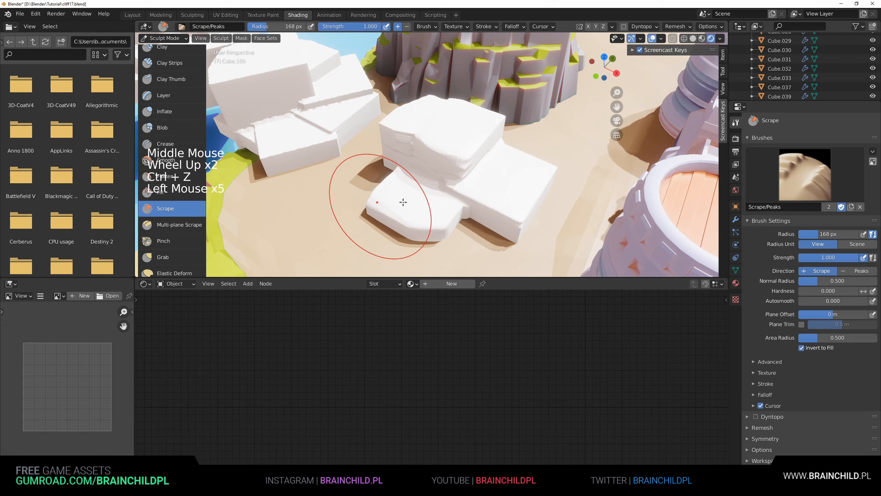
{"action": "middle_click_drag", "start_coordinate": [403, 202], "coordinate": [434, 211]}
{"action": "left_click", "coordinate": [435, 212]}
{"action": "mouse_move", "coordinate": [445, 173]}
{"action": "left_mouse_down"}
{"action": "mouse_move", "coordinate": [416, 128]}
{"action": "mouse_move", "coordinate": [443, 136]}
{"action": "mouse_move", "coordinate": [432, 120]}
{"action": "left_mouse_up"}
Step: Scrape the tall block's back and side edges and round the outer corners of the low side block
{"action": "middle_click_drag", "start_coordinate": [433, 120], "coordinate": [513, 134]}
{"action": "left_click_drag", "start_coordinate": [469, 127], "coordinate": [429, 112]}
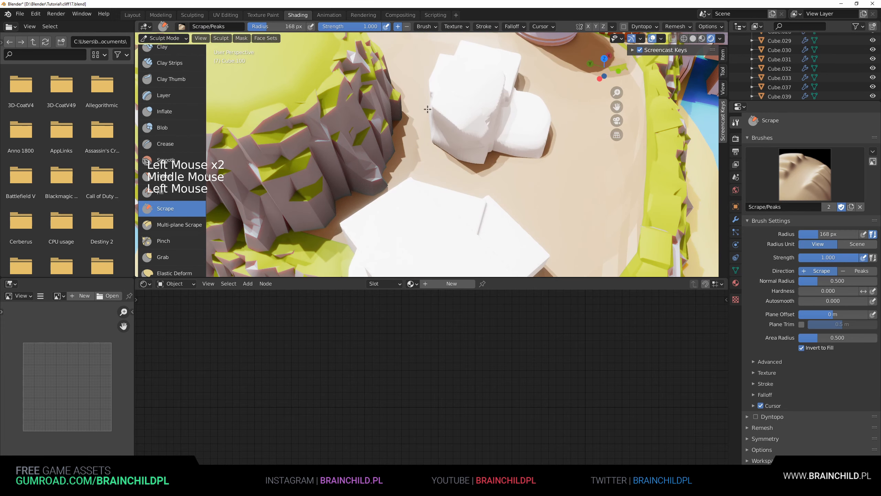
{"action": "middle_click_drag", "start_coordinate": [476, 77], "coordinate": [420, 98]}
{"action": "left_click_drag", "start_coordinate": [425, 106], "coordinate": [487, 118]}
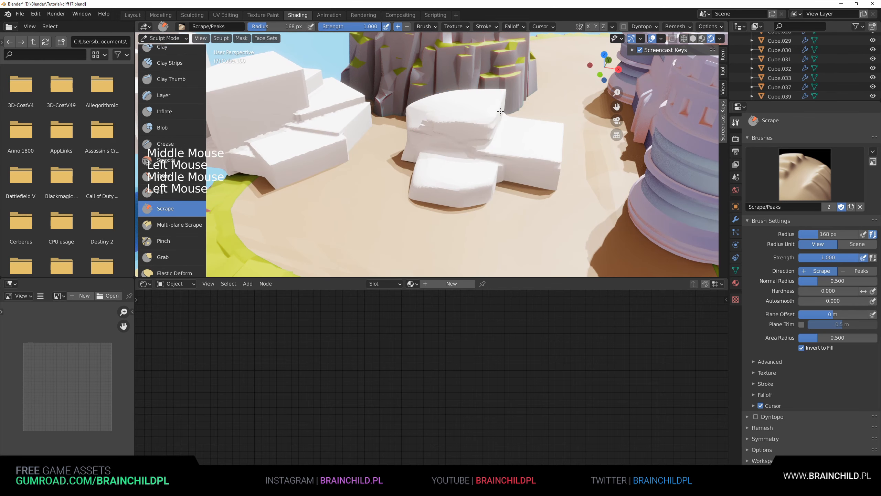
{"action": "middle_click_drag", "start_coordinate": [487, 118], "coordinate": [468, 123]}
{"action": "left_click_drag", "start_coordinate": [462, 137], "coordinate": [447, 162]}
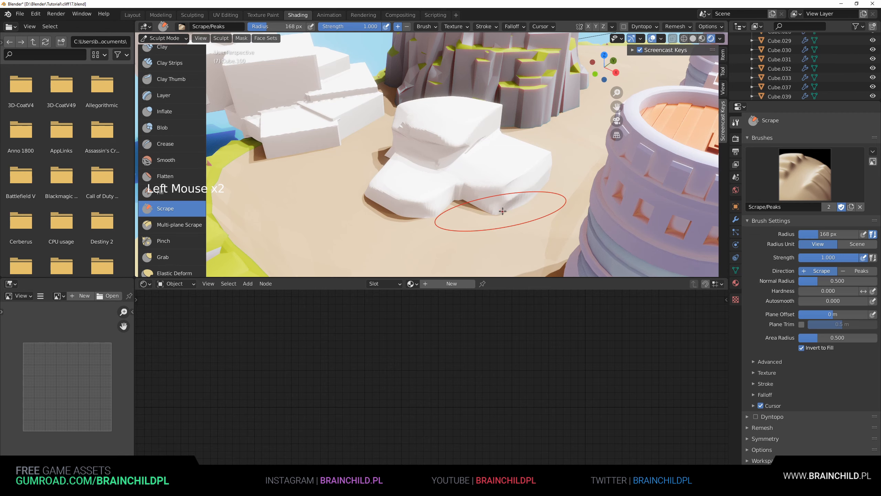
Step: Scrape the tall block's top edges and its transition into the low blocks from both sides
{"action": "middle_click_drag", "start_coordinate": [458, 148], "coordinate": [379, 146]}
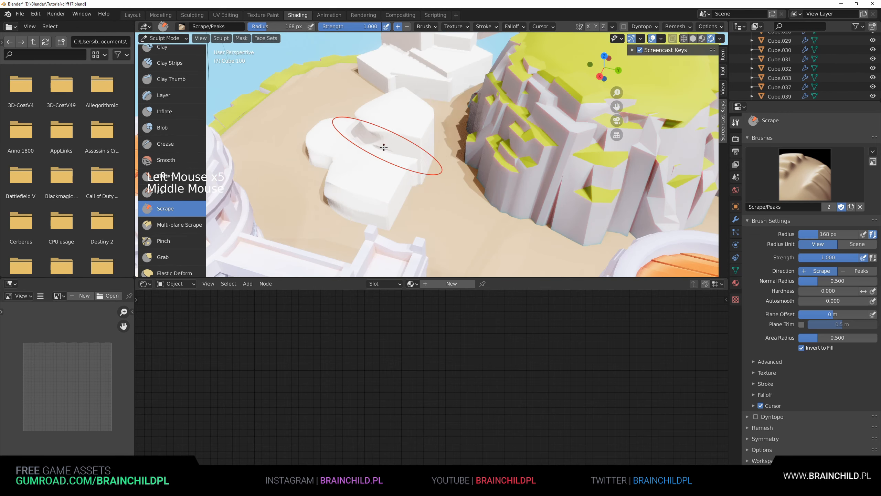
{"action": "left_click_drag", "start_coordinate": [378, 146], "coordinate": [387, 118]}
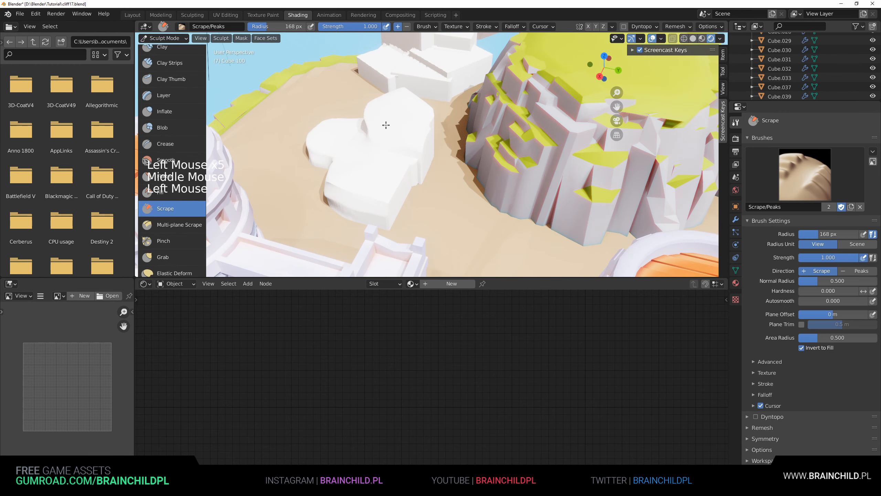
{"action": "middle_click_drag", "start_coordinate": [386, 125], "coordinate": [456, 169]}
{"action": "left_click_drag", "start_coordinate": [457, 168], "coordinate": [448, 139]}
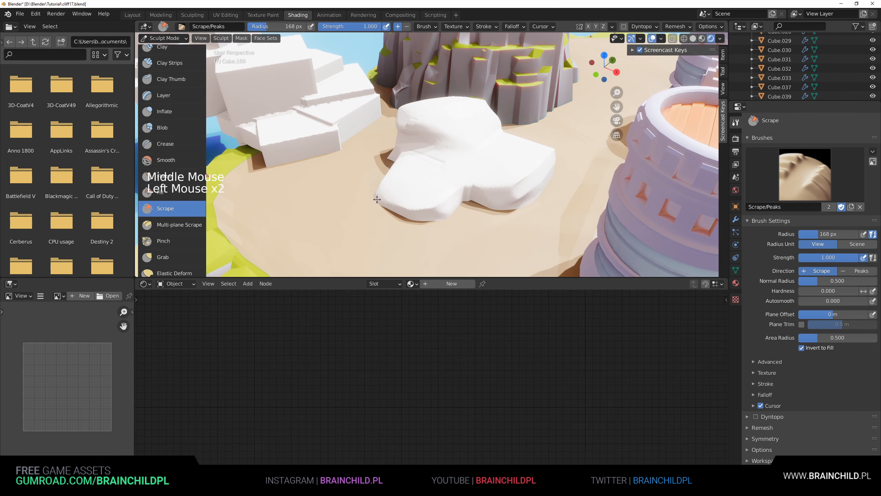
Step: Scrape the formation's remaining outer faces, working around its front base, side and back
{"action": "middle_click_drag", "start_coordinate": [392, 184], "coordinate": [466, 177]}
{"action": "left_click_drag", "start_coordinate": [466, 177], "coordinate": [465, 150]}
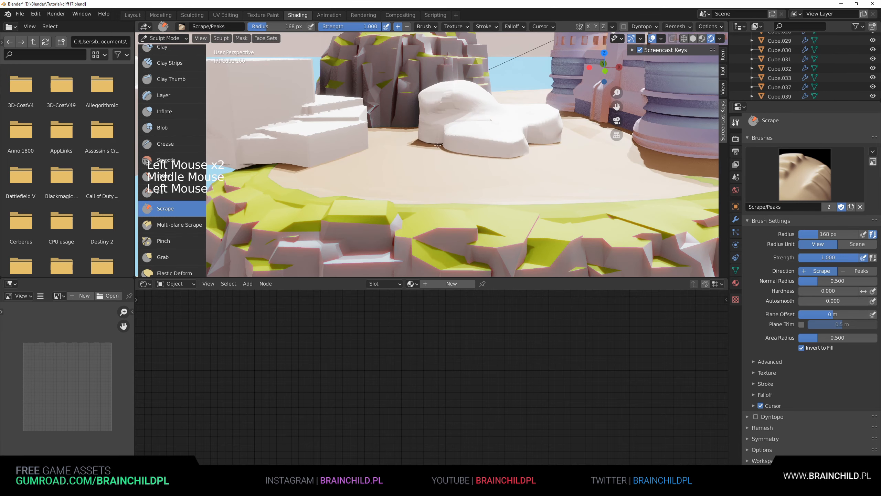
{"action": "middle_click_drag", "start_coordinate": [430, 127], "coordinate": [448, 151]}
{"action": "left_click", "coordinate": [447, 152]}
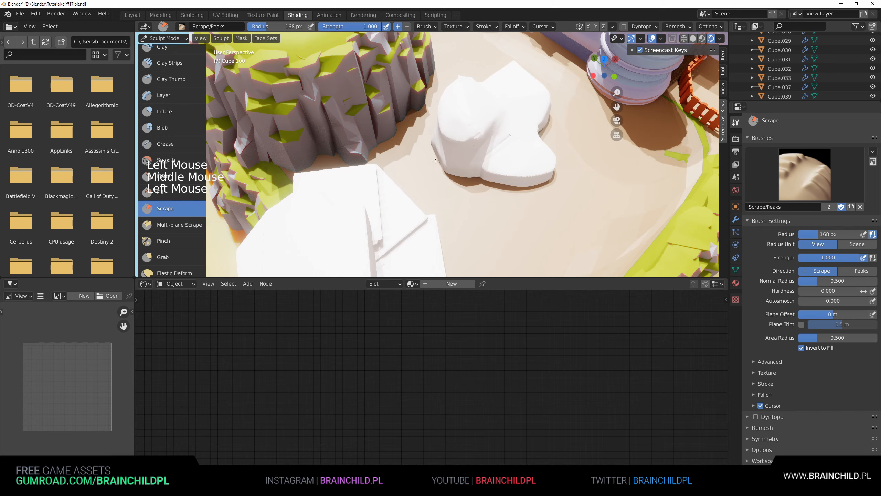
{"action": "left_click", "coordinate": [432, 134]}
{"action": "mouse_move", "coordinate": [507, 127]}
{"action": "middle_mouse_down"}
{"action": "mouse_move", "coordinate": [432, 135]}
{"action": "mouse_move", "coordinate": [418, 117]}
{"action": "middle_mouse_up"}
{"action": "left_click", "coordinate": [418, 116]}
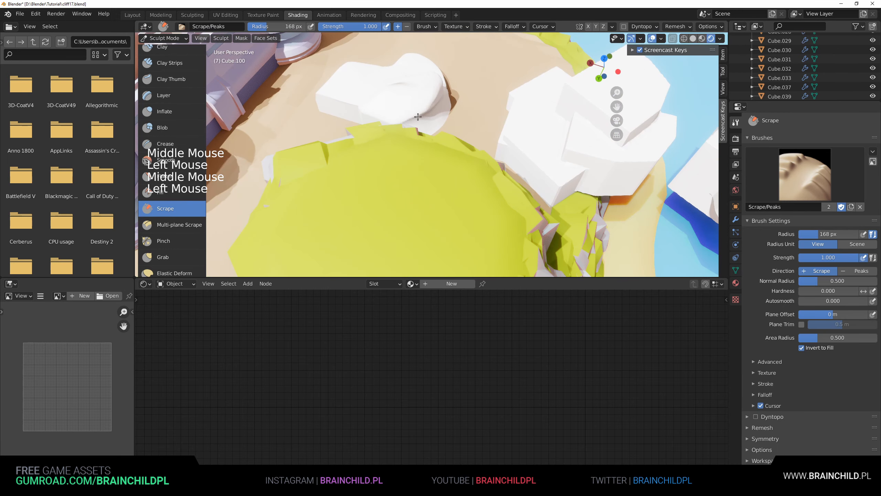
Step: Scrape the low formation's front base and the adjoining outer side with further strokes
{"action": "middle_click_drag", "start_coordinate": [337, 113], "coordinate": [315, 144]}
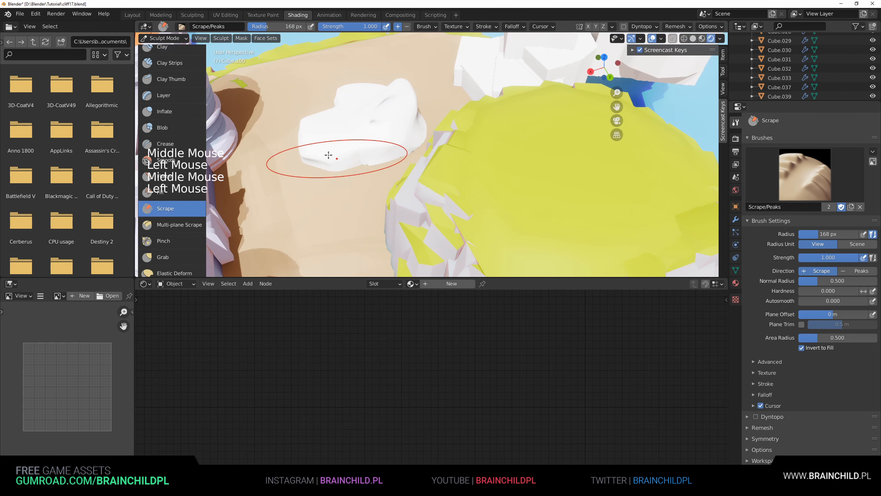
{"action": "middle_click_drag", "start_coordinate": [354, 152], "coordinate": [388, 149]}
{"action": "middle_click_drag", "start_coordinate": [389, 150], "coordinate": [346, 186], "text": "shift"}
{"action": "scroll", "coordinate": [445, 148], "scroll_direction": "up", "scroll_amount": 1}
{"action": "left_click", "coordinate": [346, 186]}
{"action": "left_click_drag", "start_coordinate": [384, 168], "coordinate": [406, 173]}
Step: Scrape along the edge of the formation's low side block facing the castle tower
{"action": "middle_click_drag", "start_coordinate": [406, 174], "coordinate": [493, 163]}
{"action": "scroll", "coordinate": [415, 177], "scroll_direction": "up", "scroll_amount": 3}
{"action": "scroll", "coordinate": [437, 193], "scroll_direction": "down", "scroll_amount": 1}
{"action": "scroll", "coordinate": [525, 182], "scroll_direction": "down", "scroll_amount": 2}
{"action": "scroll", "coordinate": [525, 182], "scroll_direction": "down", "scroll_amount": 3}
{"action": "middle_click_drag", "start_coordinate": [492, 163], "coordinate": [465, 176]}
{"action": "scroll", "coordinate": [482, 136], "scroll_direction": "up", "scroll_amount": 4}
{"action": "mouse_move", "coordinate": [465, 176]}
{"action": "left_mouse_down"}
{"action": "mouse_move", "coordinate": [441, 183]}
{"action": "mouse_move", "coordinate": [486, 182]}
{"action": "left_mouse_up"}
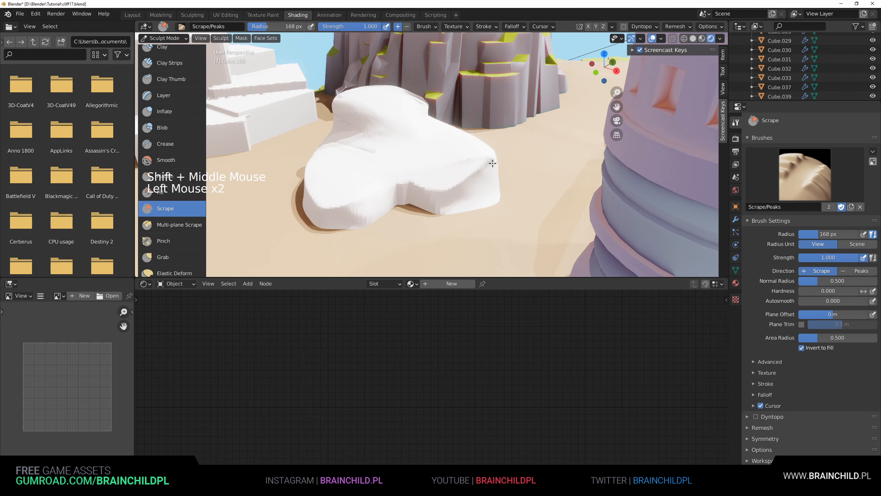
Step: Scrape the low side block's outer end, the inner corner and the opposite lobe up to its top
{"action": "left_click_drag", "start_coordinate": [457, 190], "coordinate": [471, 133]}
{"action": "mouse_move", "coordinate": [442, 161]}
{"action": "left_mouse_down"}
{"action": "mouse_move", "coordinate": [434, 189]}
{"action": "mouse_move", "coordinate": [443, 190]}
{"action": "left_mouse_up"}
{"action": "middle_click_drag", "start_coordinate": [443, 189], "coordinate": [463, 208]}
{"action": "mouse_move", "coordinate": [409, 222]}
{"action": "left_mouse_down"}
{"action": "mouse_move", "coordinate": [405, 234]}
{"action": "mouse_move", "coordinate": [436, 229]}
{"action": "mouse_move", "coordinate": [407, 207]}
{"action": "mouse_move", "coordinate": [380, 235]}
{"action": "mouse_move", "coordinate": [407, 219]}
{"action": "mouse_move", "coordinate": [378, 225]}
{"action": "mouse_move", "coordinate": [379, 205]}
{"action": "mouse_move", "coordinate": [373, 217]}
{"action": "mouse_move", "coordinate": [390, 201]}
{"action": "left_mouse_up"}
{"action": "mouse_move", "coordinate": [363, 159]}
{"action": "left_mouse_down"}
{"action": "mouse_move", "coordinate": [349, 104]}
{"action": "mouse_move", "coordinate": [364, 111]}
{"action": "mouse_move", "coordinate": [344, 120]}
{"action": "left_mouse_up"}
Step: Scrape down the formation's protruding upper faces from another side
{"action": "scroll", "coordinate": [347, 125], "scroll_direction": "down", "scroll_amount": 4}
{"action": "middle_click_drag", "start_coordinate": [371, 195], "coordinate": [424, 165]}
{"action": "left_click_drag", "start_coordinate": [423, 165], "coordinate": [387, 168]}
{"action": "mouse_move", "coordinate": [402, 163]}
{"action": "left_mouse_down"}
{"action": "mouse_move", "coordinate": [388, 157]}
{"action": "mouse_move", "coordinate": [399, 137]}
{"action": "left_mouse_up"}
{"action": "mouse_move", "coordinate": [402, 136]}
{"action": "middle_mouse_down"}
{"action": "mouse_move", "coordinate": [436, 156]}
{"action": "mouse_move", "coordinate": [516, 143]}
{"action": "middle_mouse_up"}
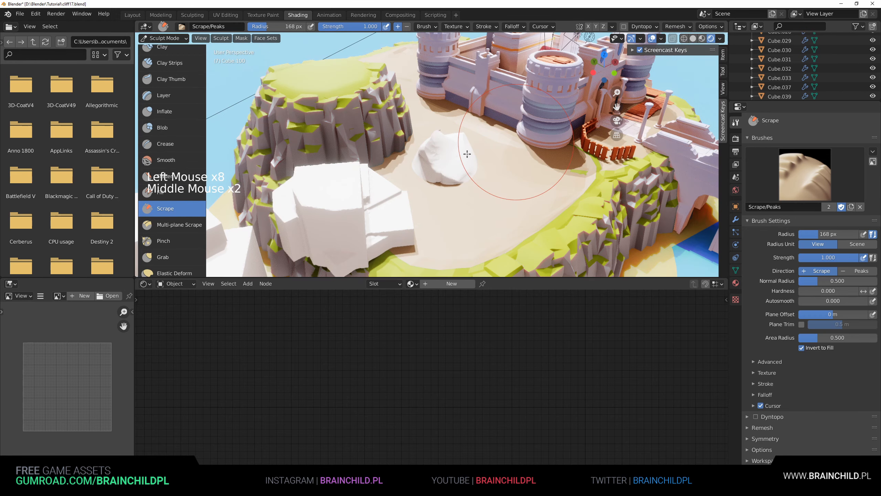
Step: Scrape the formation's side faces and shoulder, merging the blocks into one compact boulder
{"action": "middle_click_drag", "start_coordinate": [467, 154], "coordinate": [454, 160]}
{"action": "scroll", "coordinate": [454, 160], "scroll_direction": "up", "scroll_amount": 3}
{"action": "left_click_drag", "start_coordinate": [458, 163], "coordinate": [474, 183]}
{"action": "middle_click_drag", "start_coordinate": [474, 183], "coordinate": [383, 211]}
{"action": "mouse_move", "coordinate": [399, 170]}
{"action": "left_mouse_down"}
{"action": "mouse_move", "coordinate": [419, 139]}
{"action": "mouse_move", "coordinate": [438, 143]}
{"action": "mouse_move", "coordinate": [444, 158]}
{"action": "left_mouse_up"}
{"action": "left_click_drag", "start_coordinate": [455, 149], "coordinate": [481, 176]}
{"action": "left_click_drag", "start_coordinate": [479, 172], "coordinate": [488, 183]}
Step: Scrape the boulder's peak, smooth its tip with a short stroke and scrape its upper face
{"action": "middle_click_drag", "start_coordinate": [487, 183], "coordinate": [335, 147]}
{"action": "mouse_move", "coordinate": [415, 125]}
{"action": "left_mouse_down"}
{"action": "mouse_move", "coordinate": [422, 108]}
{"action": "mouse_move", "coordinate": [413, 95]}
{"action": "mouse_move", "coordinate": [428, 87]}
{"action": "left_mouse_up"}
{"action": "left_click_drag", "start_coordinate": [427, 86], "coordinate": [424, 91], "text": "shift"}
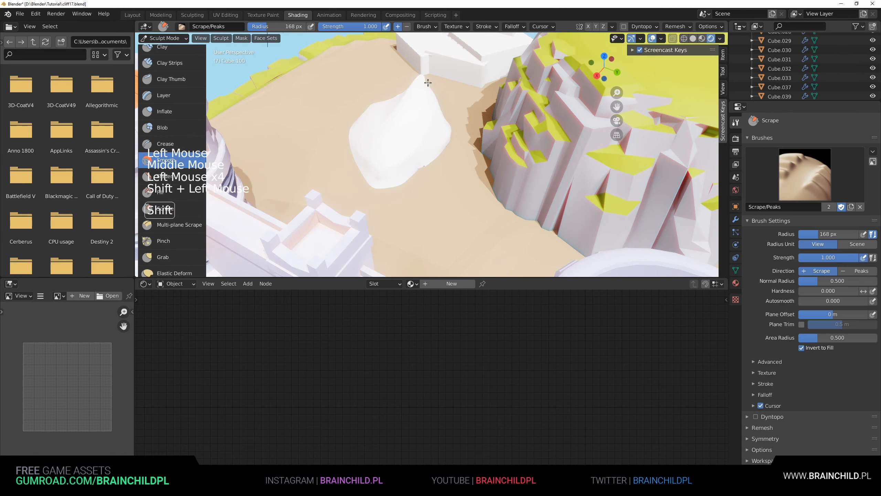
{"action": "mouse_move", "coordinate": [413, 108]}
{"action": "middle_mouse_down"}
{"action": "mouse_move", "coordinate": [482, 146]}
{"action": "mouse_move", "coordinate": [539, 200]}
{"action": "middle_mouse_up"}
{"action": "left_click_drag", "start_coordinate": [386, 140], "coordinate": [369, 130]}
{"action": "mouse_move", "coordinate": [376, 128]}
{"action": "left_mouse_down"}
{"action": "mouse_move", "coordinate": [386, 141]}
{"action": "mouse_move", "coordinate": [387, 127]}
{"action": "left_mouse_up"}
Step: Scrape the boulder's remaining ridges, working around its sides and lower edges
{"action": "middle_click_drag", "start_coordinate": [445, 108], "coordinate": [475, 104]}
{"action": "left_click_drag", "start_coordinate": [409, 158], "coordinate": [387, 160]}
{"action": "middle_click_drag", "start_coordinate": [399, 157], "coordinate": [480, 137]}
{"action": "left_click_drag", "start_coordinate": [432, 174], "coordinate": [440, 177]}
{"action": "middle_click_drag", "start_coordinate": [440, 177], "coordinate": [503, 170]}
{"action": "mouse_move", "coordinate": [475, 158]}
{"action": "left_mouse_down"}
{"action": "mouse_move", "coordinate": [458, 165]}
{"action": "mouse_move", "coordinate": [471, 168]}
{"action": "left_mouse_up"}
{"action": "middle_click_drag", "start_coordinate": [470, 167], "coordinate": [448, 141]}
{"action": "left_click_drag", "start_coordinate": [448, 142], "coordinate": [457, 133]}
{"action": "left_click_drag", "start_coordinate": [447, 184], "coordinate": [469, 188]}
Step: Return to Object Mode, select the neighbouring cube cluster on the island's edge and enter Sculpt Mode
{"action": "scroll", "coordinate": [414, 199], "scroll_direction": "down", "scroll_amount": 3}
{"action": "mouse_move", "coordinate": [427, 198]}
{"action": "middle_mouse_down"}
{"action": "mouse_move", "coordinate": [395, 189]}
{"action": "mouse_move", "coordinate": [409, 195]}
{"action": "mouse_move", "coordinate": [401, 164]}
{"action": "mouse_move", "coordinate": [423, 185]}
{"action": "middle_mouse_up"}
{"action": "scroll", "coordinate": [400, 164], "scroll_direction": "up", "scroll_amount": 1}
{"action": "scroll", "coordinate": [423, 184], "scroll_direction": "up", "scroll_amount": 1}
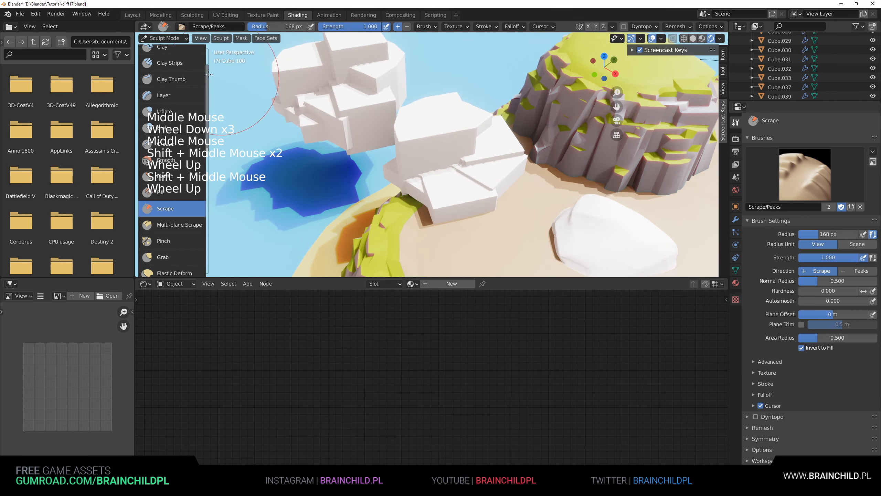
{"action": "left_click", "coordinate": [165, 38]}
{"action": "left_click", "coordinate": [165, 47]}
{"action": "left_click", "coordinate": [432, 125]}
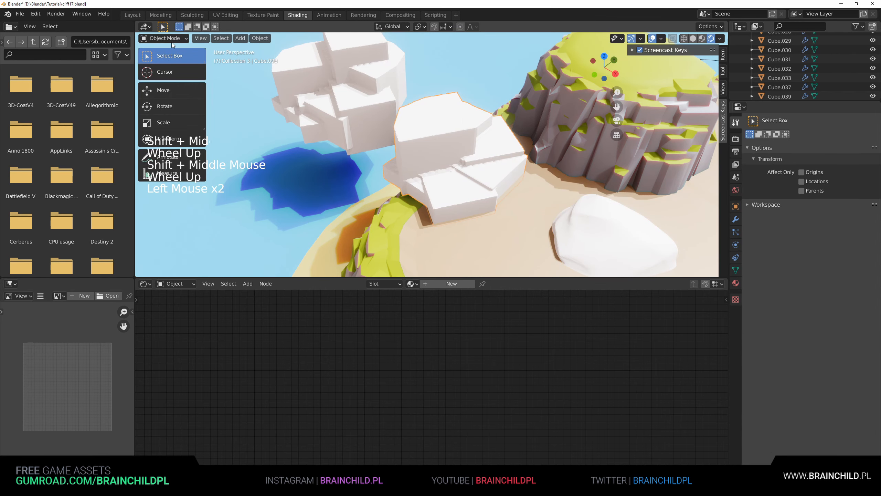
{"action": "left_click", "coordinate": [165, 39]}
{"action": "left_click", "coordinate": [166, 66]}
Step: Scrape the edge cluster's tall upper block and its stepped front corners round
{"action": "mouse_move", "coordinate": [418, 139]}
{"action": "left_mouse_down"}
{"action": "mouse_move", "coordinate": [409, 142]}
{"action": "mouse_move", "coordinate": [431, 206]}
{"action": "mouse_move", "coordinate": [481, 209]}
{"action": "left_mouse_up"}
{"action": "middle_click_drag", "start_coordinate": [482, 209], "coordinate": [413, 207]}
{"action": "left_click_drag", "start_coordinate": [427, 194], "coordinate": [499, 208]}
{"action": "mouse_move", "coordinate": [486, 208]}
{"action": "left_mouse_down"}
{"action": "mouse_move", "coordinate": [543, 208]}
{"action": "mouse_move", "coordinate": [541, 225]}
{"action": "left_mouse_up"}
{"action": "middle_click_drag", "start_coordinate": [540, 238], "coordinate": [488, 204]}
Step: Scrape the edge cluster's side faces and low blocks with broad strokes from two sides
{"action": "mouse_move", "coordinate": [482, 167]}
{"action": "left_mouse_down"}
{"action": "mouse_move", "coordinate": [431, 147]}
{"action": "mouse_move", "coordinate": [442, 169]}
{"action": "left_mouse_up"}
{"action": "middle_click_drag", "start_coordinate": [442, 169], "coordinate": [423, 167]}
{"action": "mouse_move", "coordinate": [423, 168]}
{"action": "left_mouse_down"}
{"action": "mouse_move", "coordinate": [479, 149]}
{"action": "mouse_move", "coordinate": [434, 237]}
{"action": "mouse_move", "coordinate": [460, 248]}
{"action": "left_mouse_up"}
{"action": "mouse_move", "coordinate": [367, 236]}
{"action": "left_mouse_down"}
{"action": "mouse_move", "coordinate": [475, 204]}
{"action": "mouse_move", "coordinate": [469, 219]}
{"action": "left_mouse_up"}
{"action": "left_click_drag", "start_coordinate": [416, 231], "coordinate": [465, 237]}
{"action": "middle_click_drag", "start_coordinate": [464, 246], "coordinate": [362, 254]}
{"action": "mouse_move", "coordinate": [393, 228]}
{"action": "left_mouse_down"}
{"action": "mouse_move", "coordinate": [381, 195]}
{"action": "mouse_move", "coordinate": [413, 177]}
{"action": "mouse_move", "coordinate": [437, 180]}
{"action": "left_mouse_up"}
Step: Scrape the edge cluster's upper faces and flatten its protruding low front tip
{"action": "middle_click_drag", "start_coordinate": [438, 181], "coordinate": [421, 168]}
{"action": "mouse_move", "coordinate": [421, 168]}
{"action": "left_mouse_down"}
{"action": "mouse_move", "coordinate": [402, 215]}
{"action": "mouse_move", "coordinate": [486, 208]}
{"action": "left_mouse_up"}
{"action": "middle_click_drag", "start_coordinate": [485, 208], "coordinate": [434, 194]}
{"action": "left_click_drag", "start_coordinate": [399, 212], "coordinate": [501, 189]}
{"action": "left_click_drag", "start_coordinate": [458, 196], "coordinate": [512, 190]}
{"action": "middle_click_drag", "start_coordinate": [512, 191], "coordinate": [475, 205]}
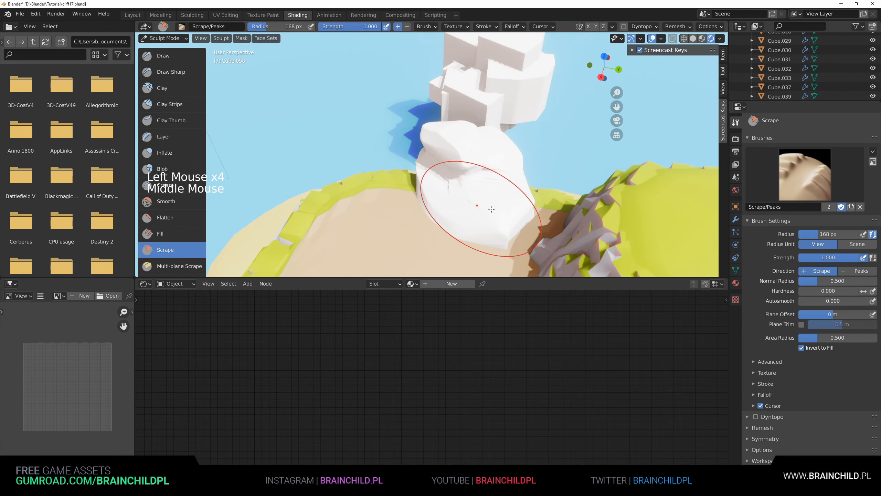
{"action": "left_click_drag", "start_coordinate": [475, 205], "coordinate": [521, 227]}
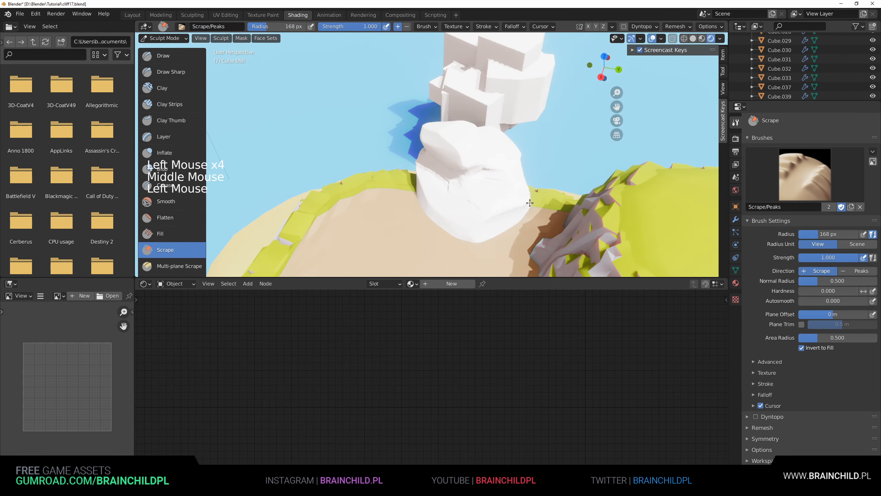
Step: Finish scraping the island-edge rock and begin scraping the cube cluster above the water
{"action": "middle_click_drag", "start_coordinate": [524, 221], "coordinate": [526, 165]}
{"action": "scroll", "coordinate": [520, 192], "scroll_direction": "down", "scroll_amount": 2}
{"action": "scroll", "coordinate": [526, 165], "scroll_direction": "up", "scroll_amount": 3}
{"action": "mouse_move", "coordinate": [451, 194]}
{"action": "left_mouse_down"}
{"action": "mouse_move", "coordinate": [410, 203]}
{"action": "mouse_move", "coordinate": [387, 196]}
{"action": "mouse_move", "coordinate": [383, 181]}
{"action": "mouse_move", "coordinate": [403, 215]}
{"action": "mouse_move", "coordinate": [434, 208]}
{"action": "left_mouse_up"}
{"action": "middle_click_drag", "start_coordinate": [434, 194], "coordinate": [503, 208]}
{"action": "left_click_drag", "start_coordinate": [417, 208], "coordinate": [491, 174]}
{"action": "middle_click_drag", "start_coordinate": [491, 174], "coordinate": [451, 163]}
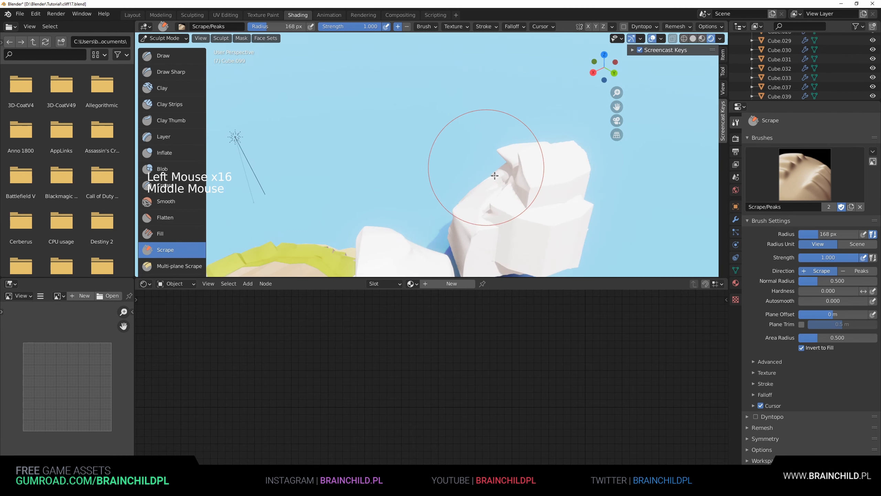
Step: Scrape the top edges of the cluster above the water and smooth a spot on its upper block
{"action": "left_click_drag", "start_coordinate": [493, 175], "coordinate": [548, 169]}
{"action": "middle_click_drag", "start_coordinate": [551, 173], "coordinate": [493, 132], "text": "shift"}
{"action": "middle_click_drag", "start_coordinate": [492, 132], "coordinate": [449, 89]}
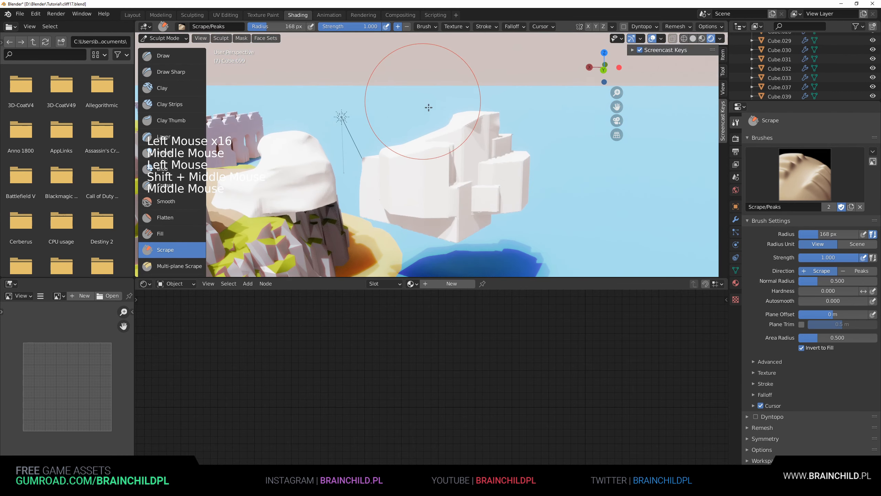
{"action": "left_click_drag", "start_coordinate": [451, 105], "coordinate": [449, 141]}
{"action": "mouse_move", "coordinate": [449, 141]}
{"action": "middle_mouse_down"}
{"action": "mouse_move", "coordinate": [513, 173]}
{"action": "mouse_move", "coordinate": [461, 102]}
{"action": "middle_mouse_up"}
{"action": "left_click", "coordinate": [461, 101], "text": "shift"}
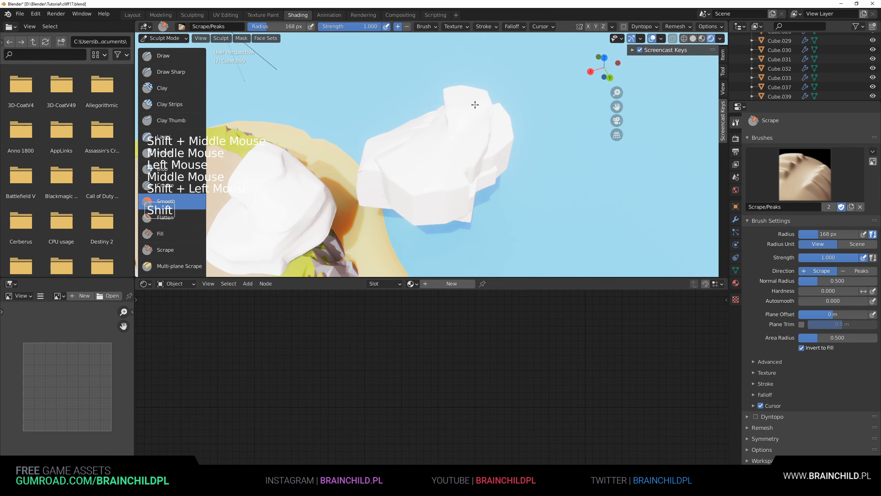
{"action": "left_click_drag", "start_coordinate": [478, 107], "coordinate": [506, 118]}
Step: Scrape the far upper side of the cluster above the water and smooth a short stretch of its surface
{"action": "middle_click_drag", "start_coordinate": [506, 118], "coordinate": [552, 114]}
{"action": "mouse_move", "coordinate": [451, 116]}
{"action": "left_mouse_down"}
{"action": "mouse_move", "coordinate": [418, 116]}
{"action": "mouse_move", "coordinate": [402, 102]}
{"action": "left_mouse_up"}
{"action": "mouse_move", "coordinate": [416, 103]}
{"action": "middle_mouse_down"}
{"action": "mouse_move", "coordinate": [472, 113]}
{"action": "mouse_move", "coordinate": [370, 161]}
{"action": "middle_mouse_up"}
{"action": "left_click", "coordinate": [370, 161]}
{"action": "middle_click_drag", "start_coordinate": [330, 141], "coordinate": [429, 170]}
{"action": "mouse_move", "coordinate": [444, 208]}
{"action": "left_mouse_down", "text": "shift"}
{"action": "mouse_move", "coordinate": [458, 222]}
{"action": "mouse_move", "coordinate": [429, 212]}
{"action": "left_mouse_up", "text": "shift"}
Step: Scrape the stepped side faces, underside edge and protruding lower corner of the cluster above the water
{"action": "middle_click_drag", "start_coordinate": [429, 212], "coordinate": [403, 155]}
{"action": "left_click_drag", "start_coordinate": [402, 154], "coordinate": [458, 163]}
{"action": "left_click_drag", "start_coordinate": [413, 174], "coordinate": [485, 198]}
{"action": "mouse_move", "coordinate": [482, 204]}
{"action": "left_mouse_down"}
{"action": "mouse_move", "coordinate": [441, 212]}
{"action": "mouse_move", "coordinate": [435, 253]}
{"action": "left_mouse_up"}
{"action": "middle_click_drag", "start_coordinate": [465, 212], "coordinate": [386, 220]}
{"action": "mouse_move", "coordinate": [409, 170]}
{"action": "left_mouse_down"}
{"action": "mouse_move", "coordinate": [322, 185]}
{"action": "mouse_move", "coordinate": [354, 162]}
{"action": "mouse_move", "coordinate": [347, 204]}
{"action": "left_mouse_up"}
{"action": "mouse_move", "coordinate": [351, 222]}
{"action": "left_mouse_down"}
{"action": "mouse_move", "coordinate": [397, 253]}
{"action": "mouse_move", "coordinate": [461, 222]}
{"action": "mouse_move", "coordinate": [490, 245]}
{"action": "left_mouse_up"}
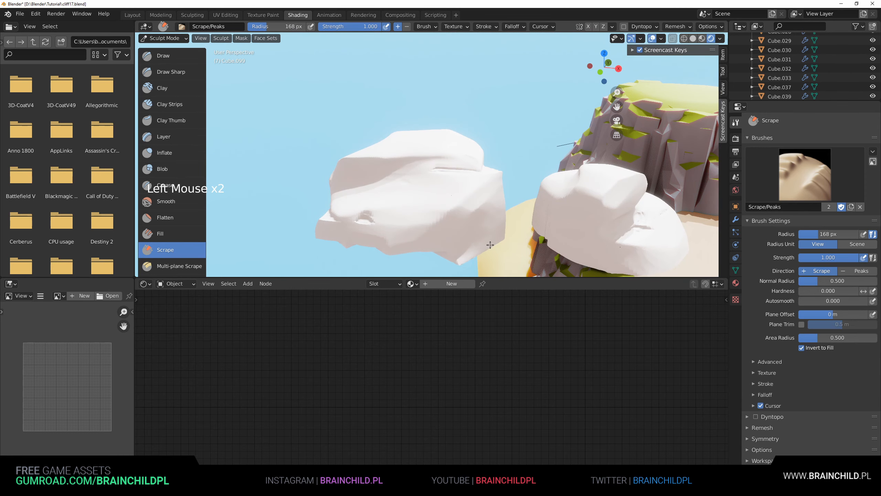
{"action": "left_click_drag", "start_coordinate": [364, 231], "coordinate": [337, 213]}
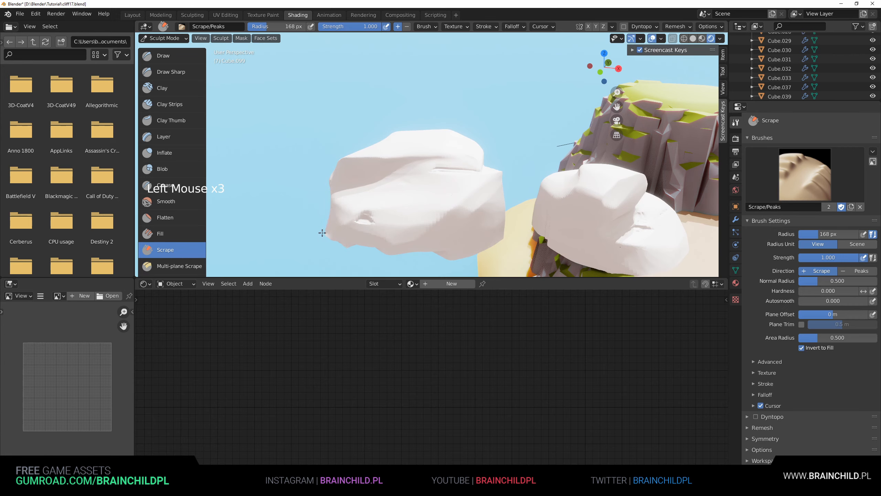
Step: Scrape the lower face and outer side edge of the rock above the water
{"action": "middle_click_drag", "start_coordinate": [364, 229], "coordinate": [394, 230]}
{"action": "mouse_move", "coordinate": [393, 230]}
{"action": "left_mouse_down"}
{"action": "mouse_move", "coordinate": [386, 253]}
{"action": "mouse_move", "coordinate": [416, 248]}
{"action": "left_mouse_up"}
{"action": "middle_click_drag", "start_coordinate": [416, 248], "coordinate": [382, 221]}
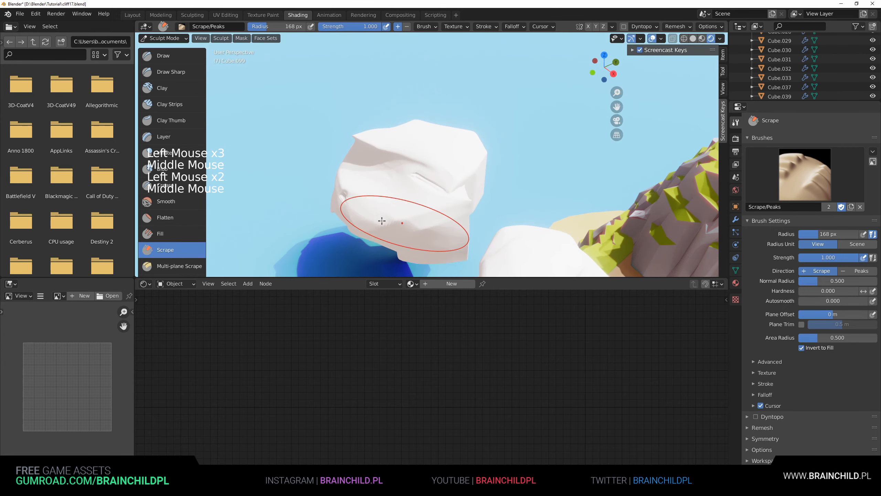
{"action": "left_click_drag", "start_coordinate": [375, 218], "coordinate": [347, 189]}
Step: Scrape the remaining side and top faces of the rock above the water from further angles
{"action": "middle_click_drag", "start_coordinate": [467, 203], "coordinate": [380, 205]}
{"action": "left_click_drag", "start_coordinate": [380, 205], "coordinate": [431, 193]}
{"action": "mouse_move", "coordinate": [388, 229]}
{"action": "left_mouse_down"}
{"action": "mouse_move", "coordinate": [420, 222]}
{"action": "mouse_move", "coordinate": [466, 180]}
{"action": "left_mouse_up"}
{"action": "middle_click_drag", "start_coordinate": [439, 167], "coordinate": [394, 180]}
{"action": "mouse_move", "coordinate": [397, 182]}
{"action": "left_mouse_down"}
{"action": "mouse_move", "coordinate": [445, 215]}
{"action": "mouse_move", "coordinate": [423, 222]}
{"action": "left_mouse_up"}
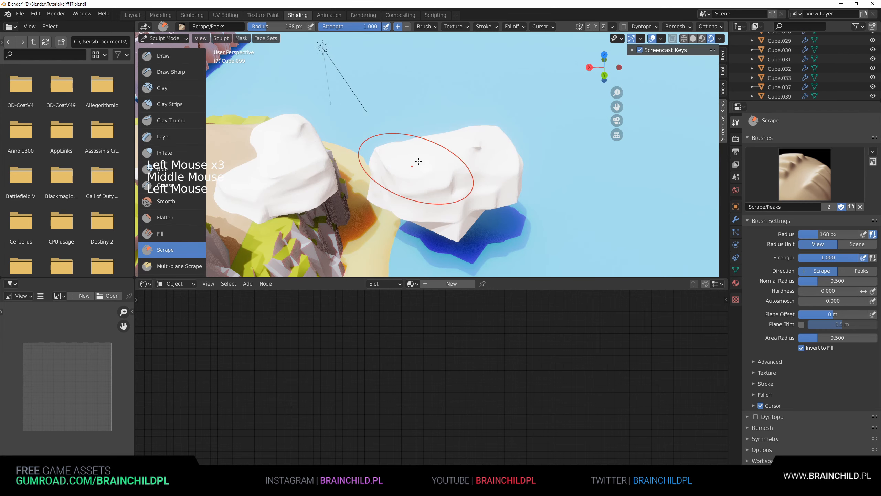
{"action": "left_click_drag", "start_coordinate": [416, 162], "coordinate": [451, 189]}
Step: Leave sculpting and return to Object Mode with the three sculpted rocks in view
{"action": "mouse_move", "coordinate": [348, 177]}
{"action": "middle_mouse_down"}
{"action": "mouse_move", "coordinate": [414, 172]}
{"action": "mouse_move", "coordinate": [382, 150]}
{"action": "middle_mouse_up"}
{"action": "scroll", "coordinate": [414, 171], "scroll_direction": "down", "scroll_amount": 4}
{"action": "scroll", "coordinate": [415, 172], "scroll_direction": "down", "scroll_amount": 2}
{"action": "middle_click_drag", "start_coordinate": [381, 150], "coordinate": [321, 103]}
{"action": "scroll", "coordinate": [321, 103], "scroll_direction": "up", "scroll_amount": 2}
{"action": "left_click", "coordinate": [163, 37]}
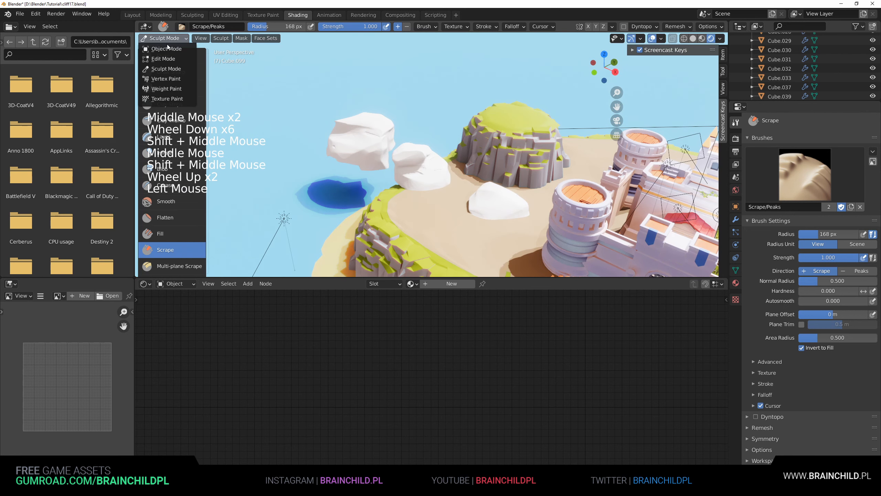
{"action": "left_click", "coordinate": [167, 45]}
{"action": "scroll", "coordinate": [468, 146], "scroll_direction": "up", "scroll_amount": 1}
{"action": "middle_click_drag", "start_coordinate": [468, 147], "coordinate": [540, 155], "text": "shift"}
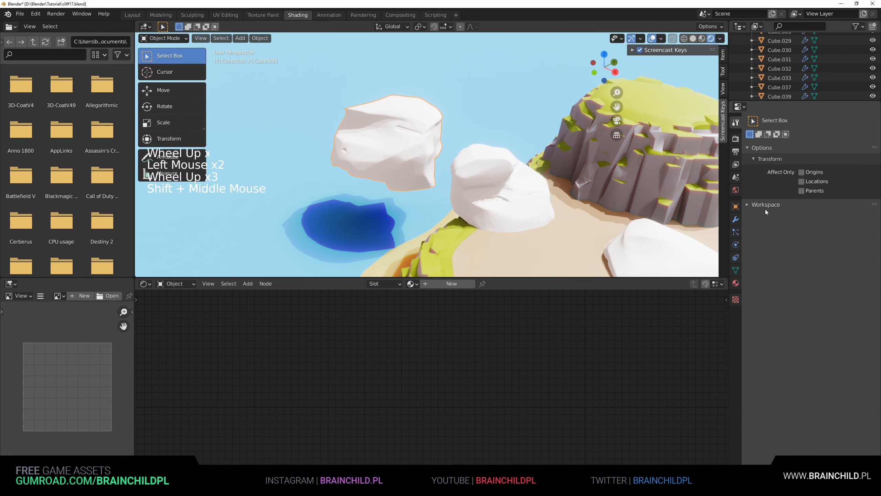
Step: Apply Voxel Remesh to the rock above the water and the rock on the island's edge
{"action": "left_click", "coordinate": [736, 270]}
{"action": "left_click", "coordinate": [799, 393]}
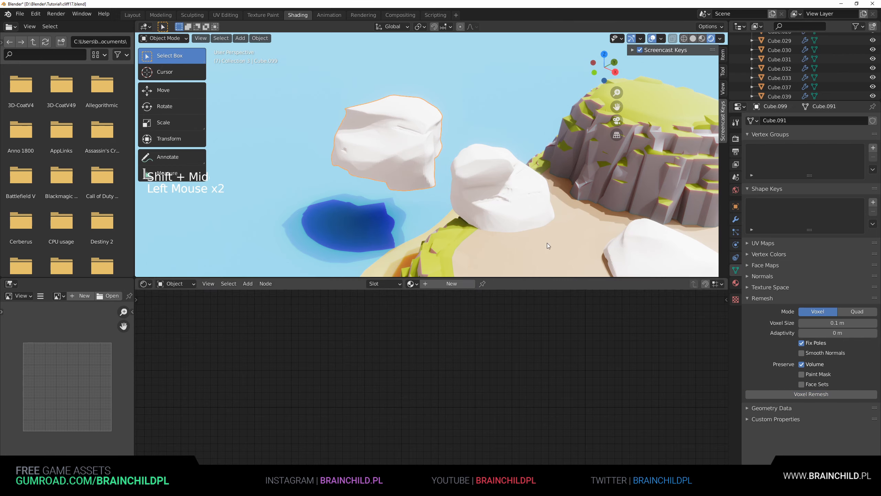
{"action": "left_click", "coordinate": [798, 391]}
{"action": "left_click", "coordinate": [798, 392]}
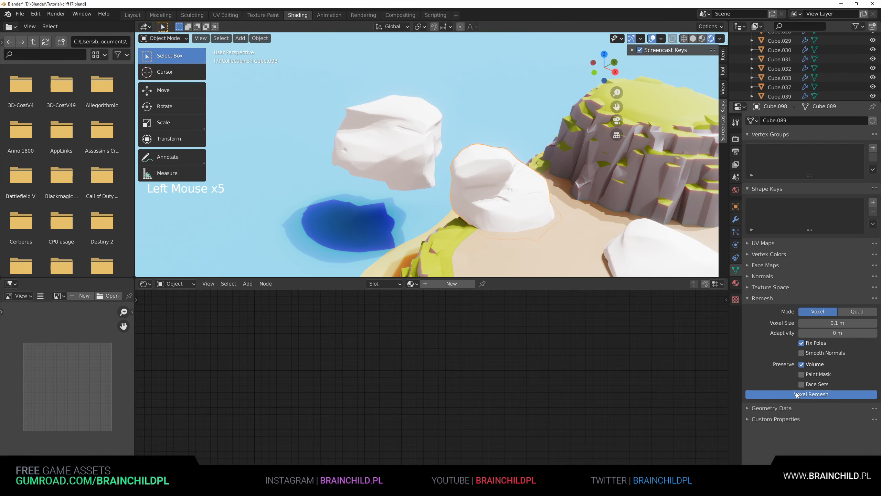
Step: Select the low boulder on the sand and reposition it along the Z and X axes
{"action": "middle_click_drag", "start_coordinate": [531, 189], "coordinate": [486, 169], "text": "shift"}
{"action": "left_click", "coordinate": [444, 116]}
{"action": "left_click", "coordinate": [568, 164]}
{"action": "scroll", "coordinate": [486, 169], "scroll_direction": "up", "scroll_amount": 1}
{"action": "scroll", "coordinate": [486, 168], "scroll_direction": "down", "scroll_amount": 2}
{"action": "key", "text": "g"}
{"action": "key", "text": "z"}
{"action": "middle_click_drag", "start_coordinate": [569, 188], "coordinate": [590, 149]}
{"action": "key", "text": "g"}
{"action": "key", "text": "x"}
{"action": "left_click", "coordinate": [622, 166]}
{"action": "scroll", "coordinate": [559, 175], "scroll_direction": "down", "scroll_amount": 4}
{"action": "scroll", "coordinate": [565, 160], "scroll_direction": "up", "scroll_amount": 3}
{"action": "scroll", "coordinate": [581, 144], "scroll_direction": "up", "scroll_amount": 2}
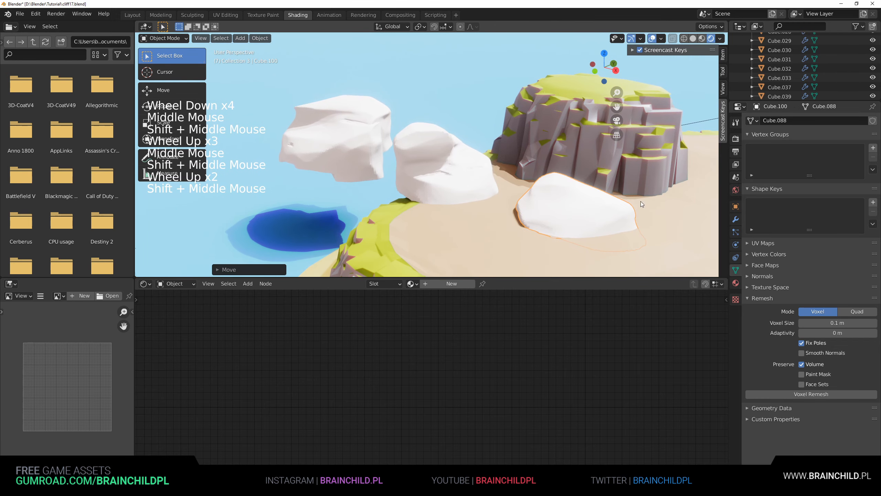
Step: Try Material.006 on the low boulder and reopen the list of existing materials
{"action": "left_click", "coordinate": [735, 283]}
{"action": "left_click", "coordinate": [752, 159]}
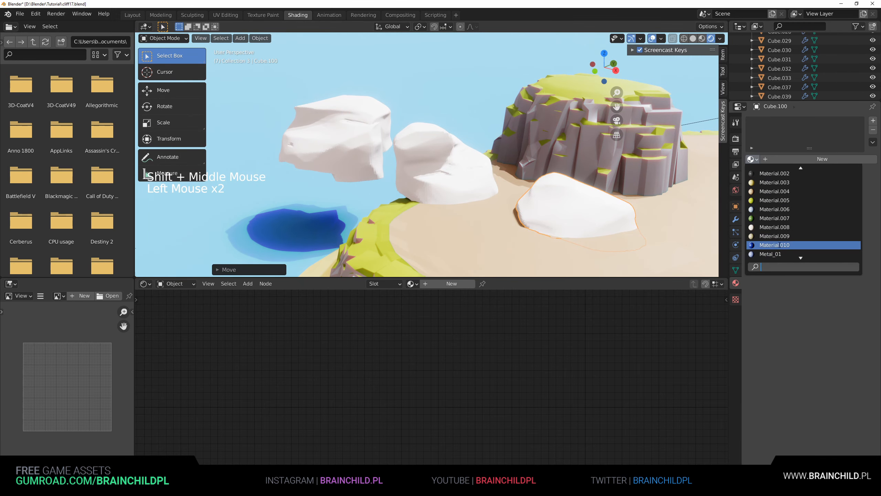
{"action": "left_click", "coordinate": [770, 210]}
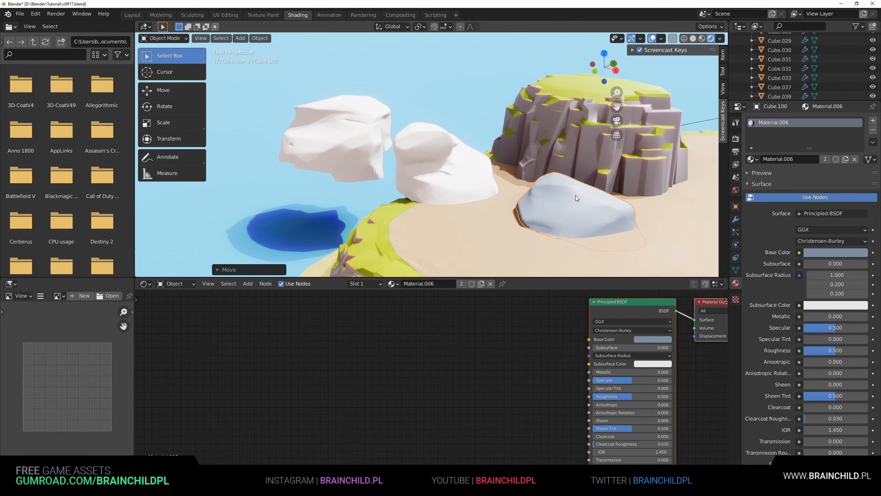
{"action": "scroll", "coordinate": [575, 196], "scroll_direction": "down", "scroll_amount": 3}
{"action": "left_click", "coordinate": [750, 159]}
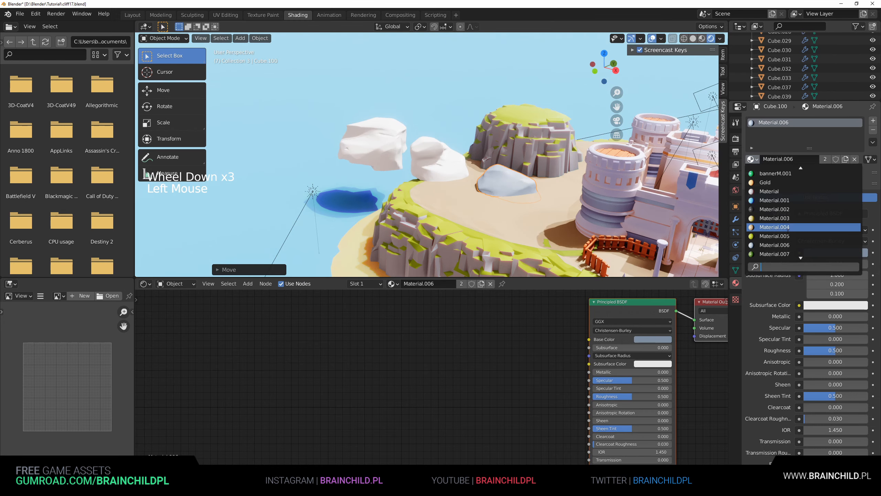
Step: Rename the grassy cliff's two materials as Rocks_01 and Grass_01
{"action": "left_click", "coordinate": [546, 141]}
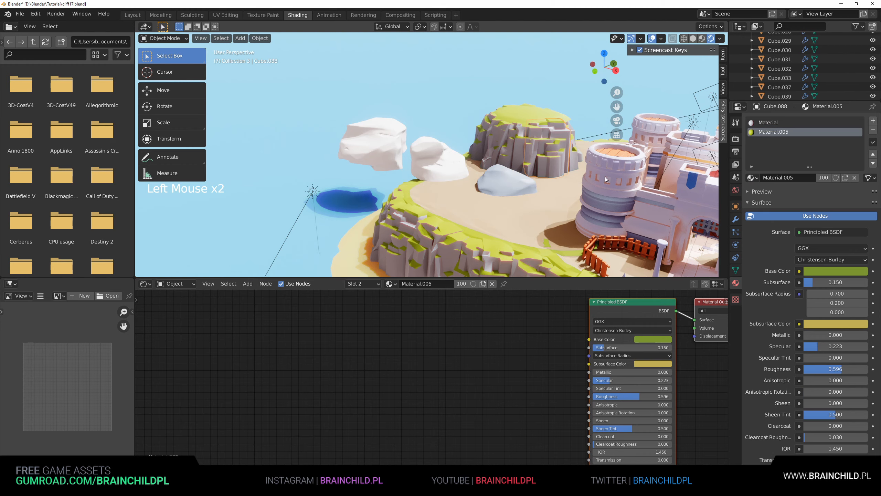
{"action": "left_click", "coordinate": [763, 122]}
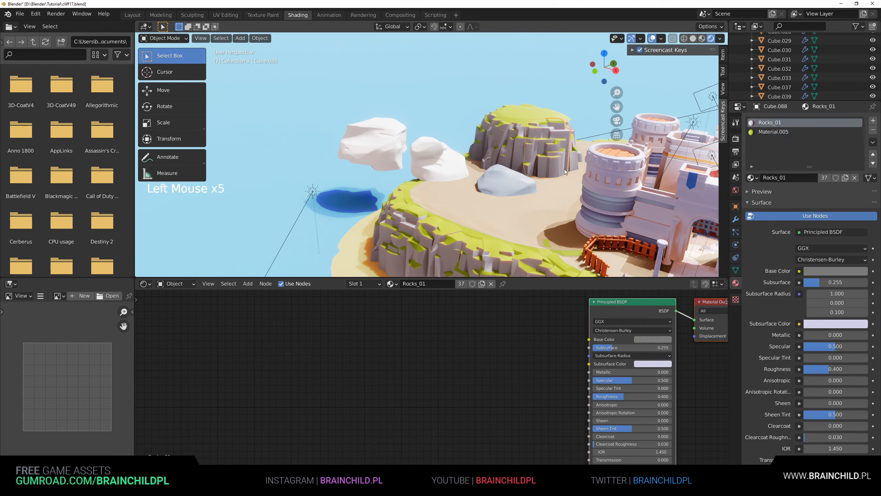
{"action": "triple_click", "coordinate": [757, 133]}
{"action": "type", "text": "Gr"}
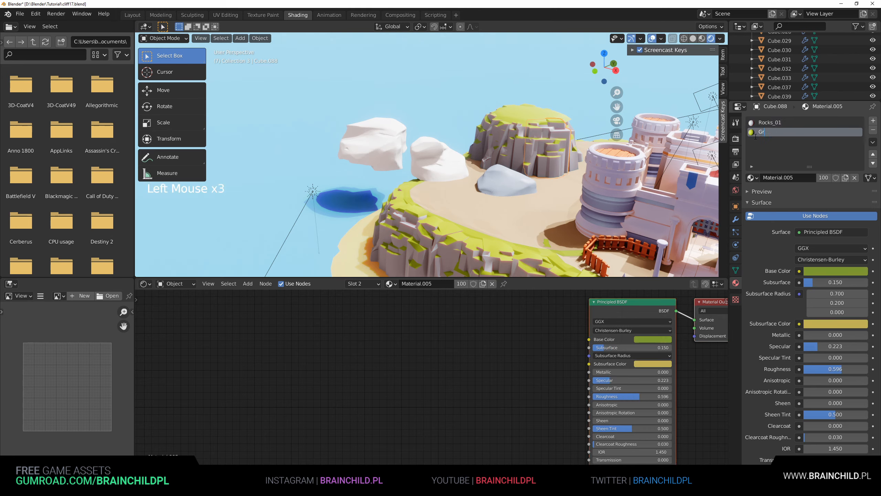
{"action": "type", "text": "ass"}
{"action": "key", "text": "Return"}
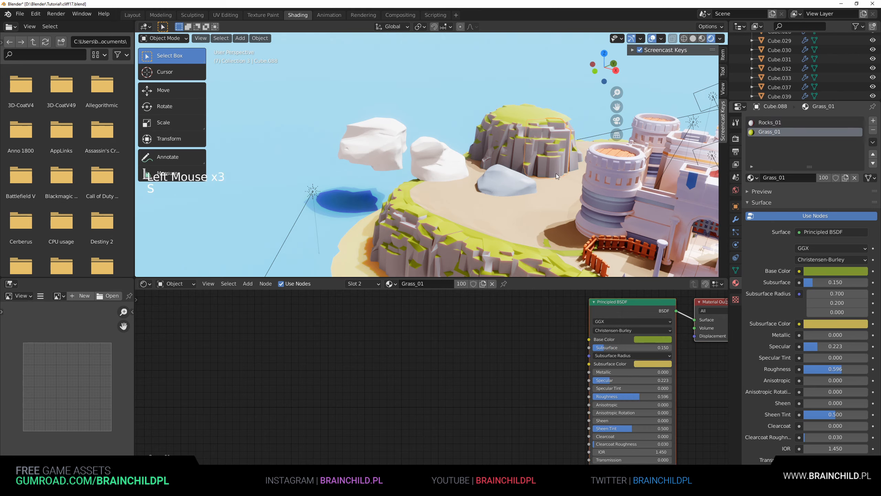
Step: Assign the Rocks_01 material to the low boulder on the sand
{"action": "left_click", "coordinate": [486, 181]}
{"action": "left_click", "coordinate": [751, 160]}
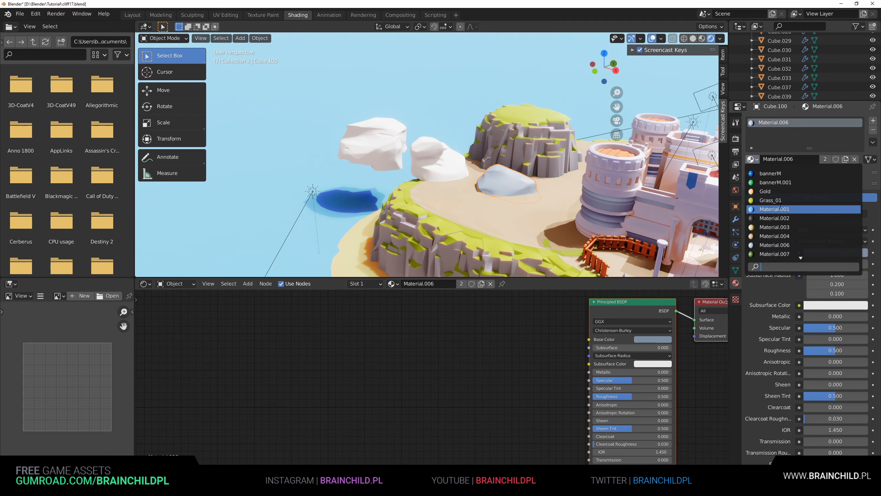
{"action": "type", "text": "rock"}
{"action": "key", "text": "Return"}
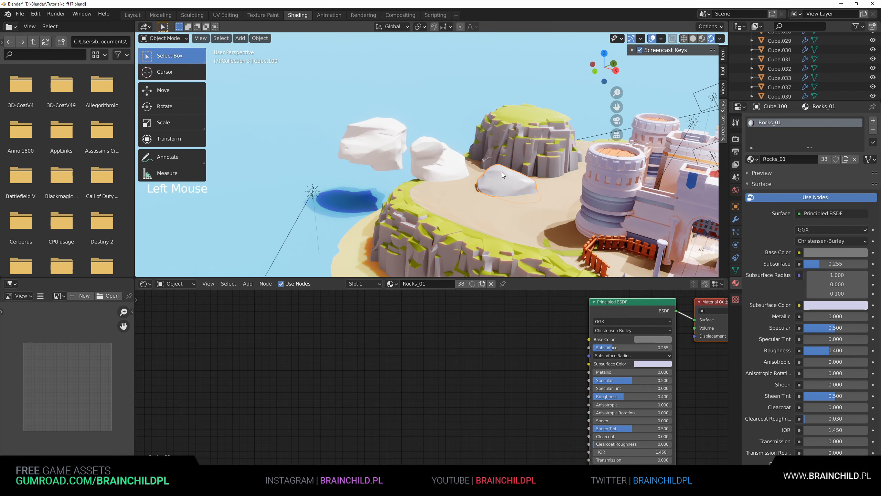
Step: Select the sculpted rock on the island's edge and open its list of existing materials
{"action": "left_click", "coordinate": [438, 158]}
{"action": "left_click", "coordinate": [751, 159]}
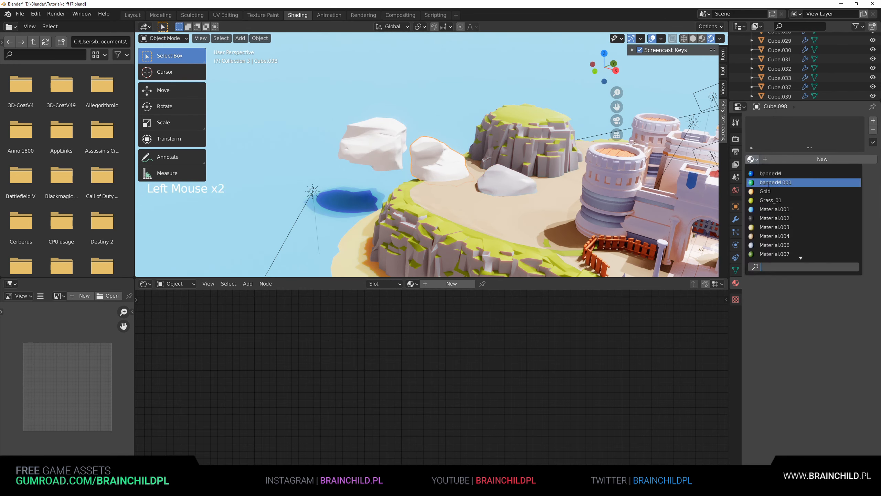